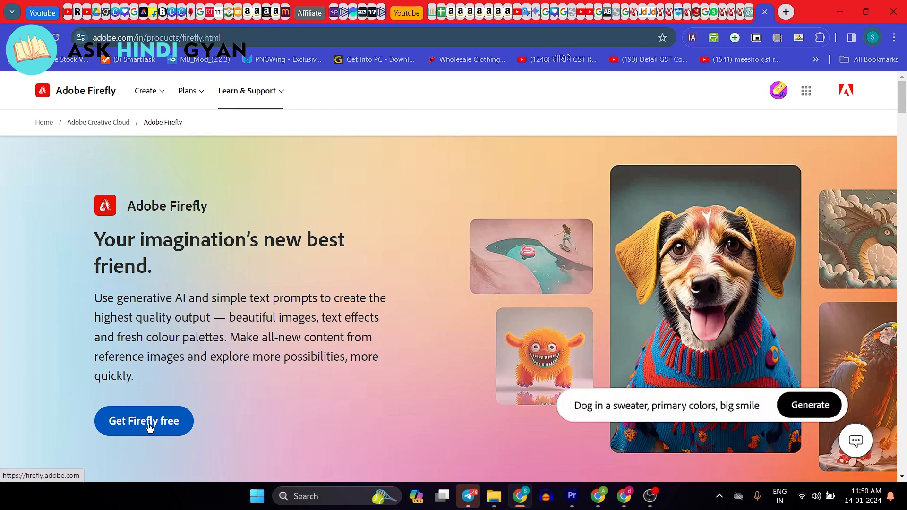
Step: Open the free Firefly web app, agree to the generative AI user guidelines, and dismiss the What's new announcement
{"action": "left_click", "coordinate": [150, 428]}
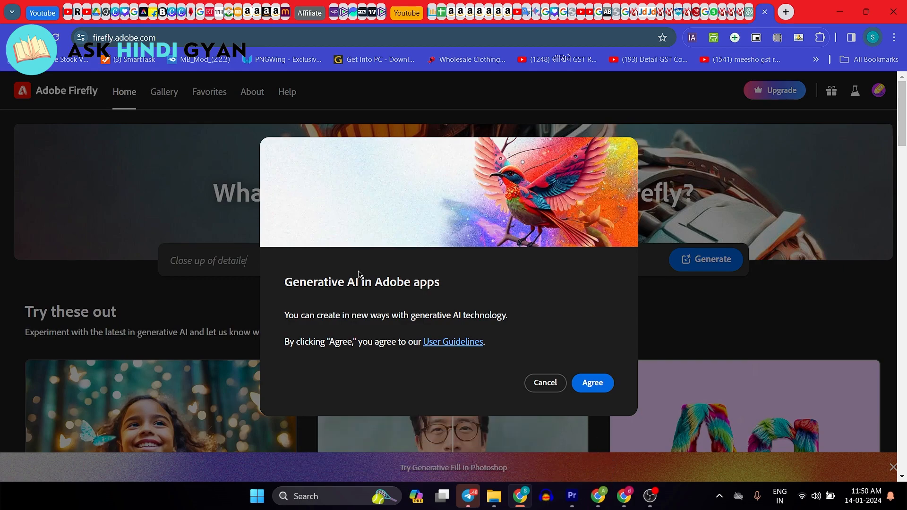
{"action": "left_click", "coordinate": [593, 381]}
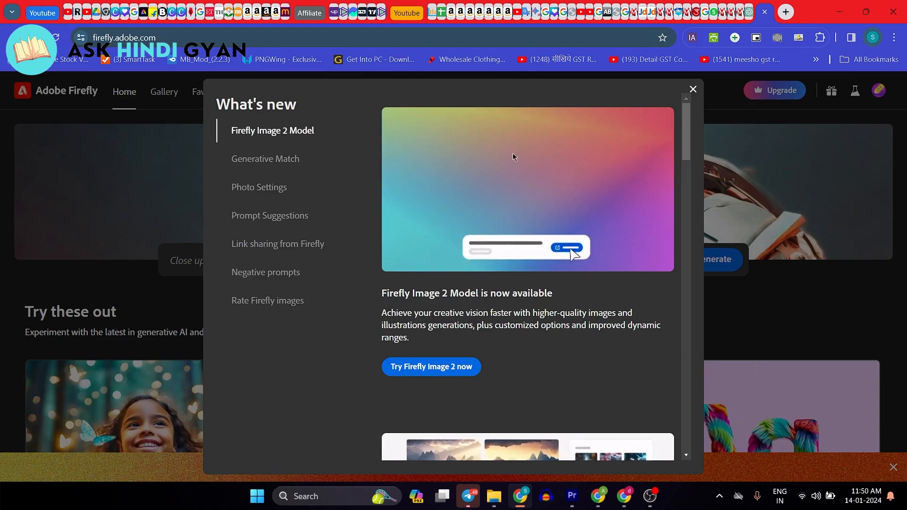
{"action": "left_click", "coordinate": [692, 89]}
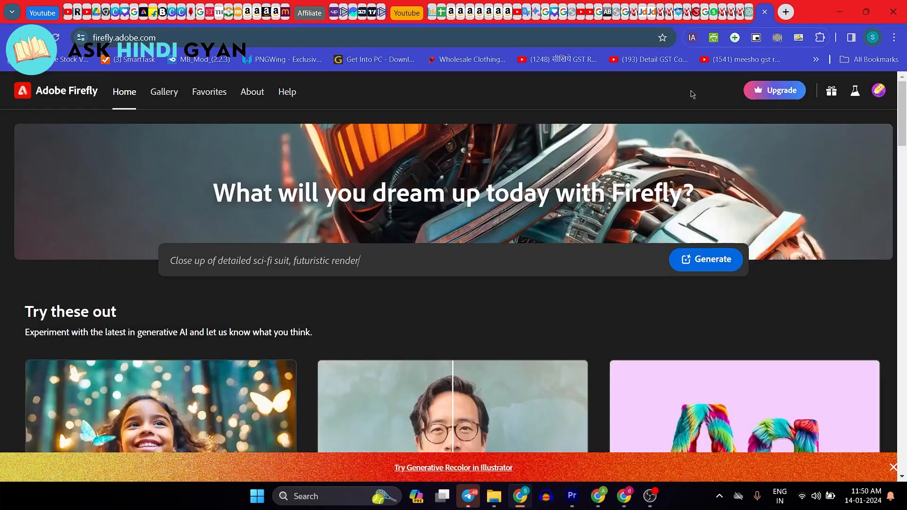
Step: Dismiss the promotional banner on the Firefly home page and open the Text to image generator
{"action": "scroll", "coordinate": [363, 257], "scroll_direction": "down", "scroll_amount": 3}
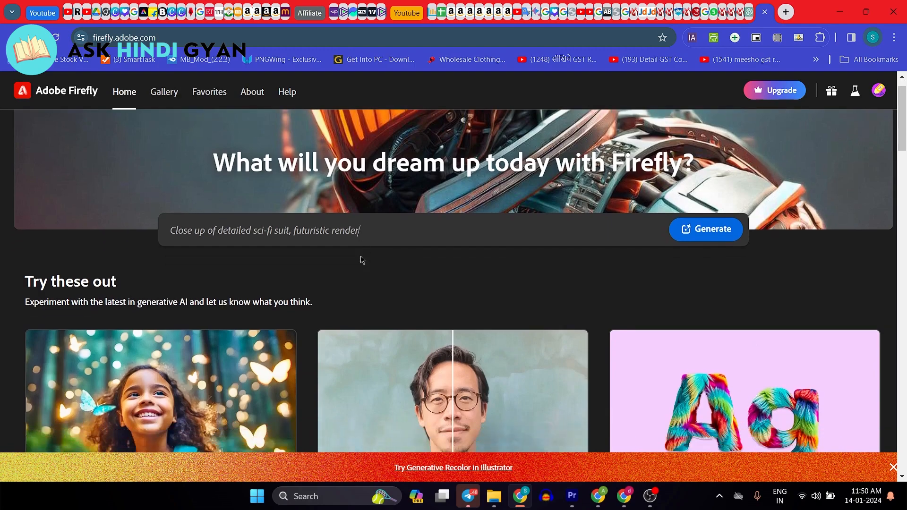
{"action": "scroll", "coordinate": [395, 261], "scroll_direction": "down", "scroll_amount": 1}
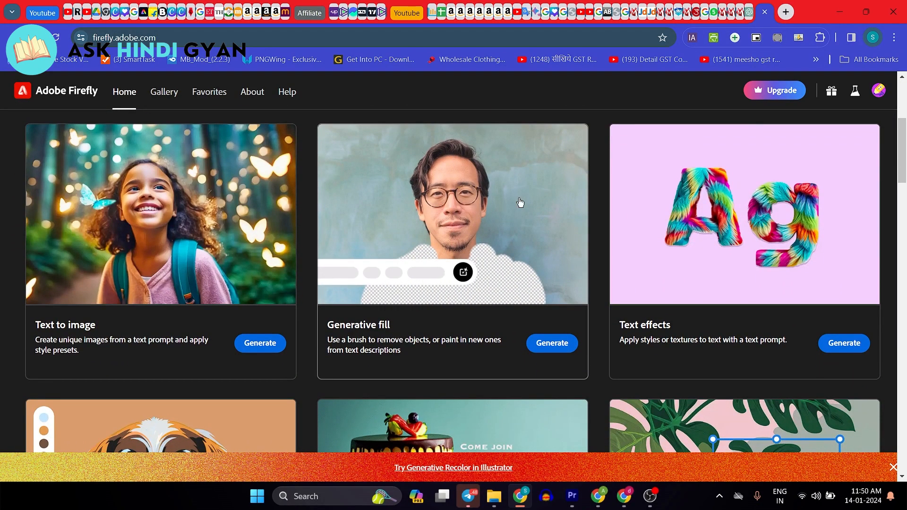
{"action": "left_click", "coordinate": [893, 465]}
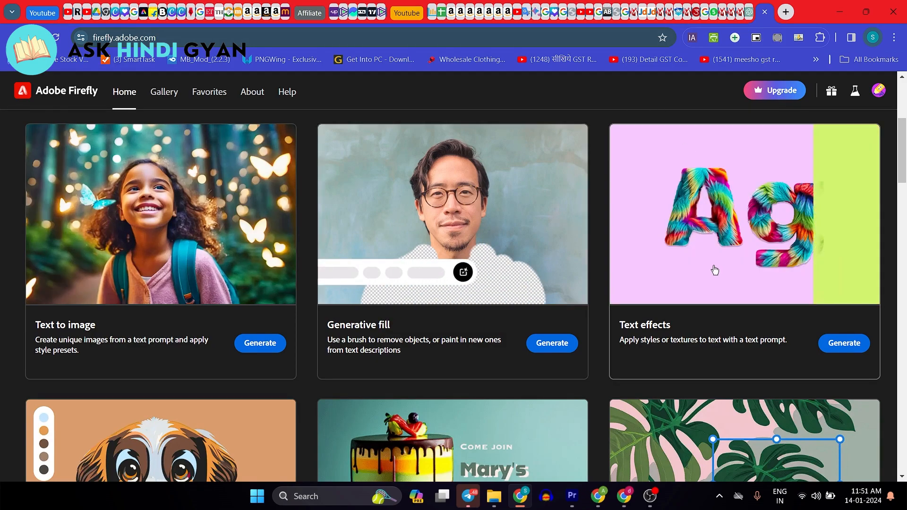
{"action": "scroll", "coordinate": [727, 263], "scroll_direction": "down", "scroll_amount": 3}
{"action": "scroll", "coordinate": [729, 263], "scroll_direction": "down", "scroll_amount": 1}
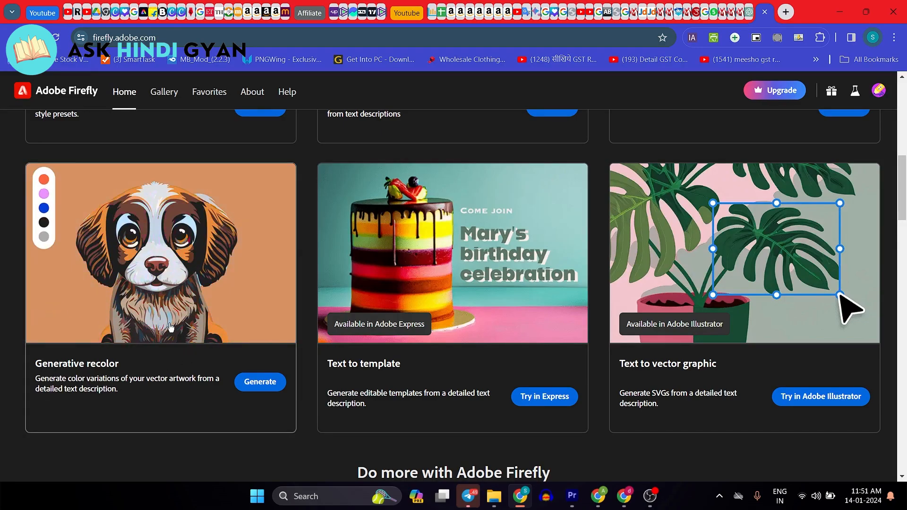
{"action": "scroll", "coordinate": [170, 324], "scroll_direction": "down", "scroll_amount": 5}
{"action": "scroll", "coordinate": [171, 324], "scroll_direction": "down", "scroll_amount": 3}
{"action": "scroll", "coordinate": [170, 330], "scroll_direction": "up", "scroll_amount": 14}
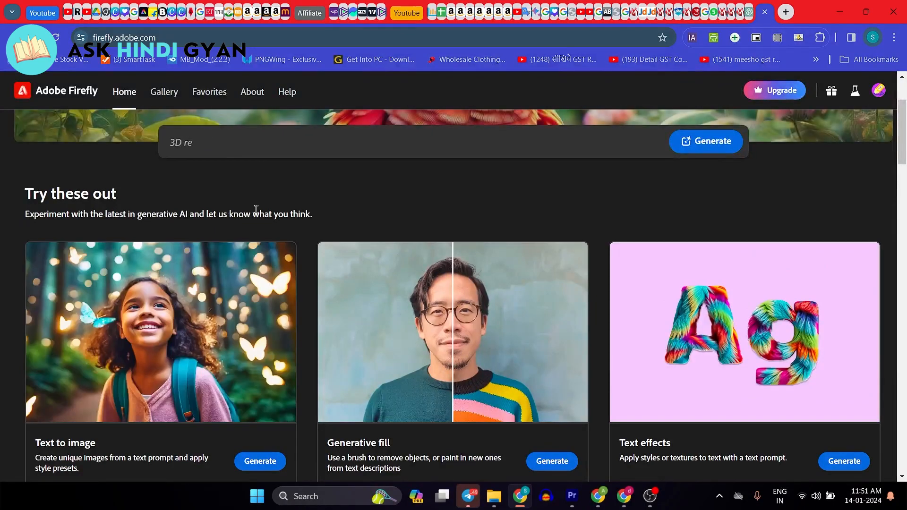
{"action": "scroll", "coordinate": [258, 218], "scroll_direction": "down", "scroll_amount": 1}
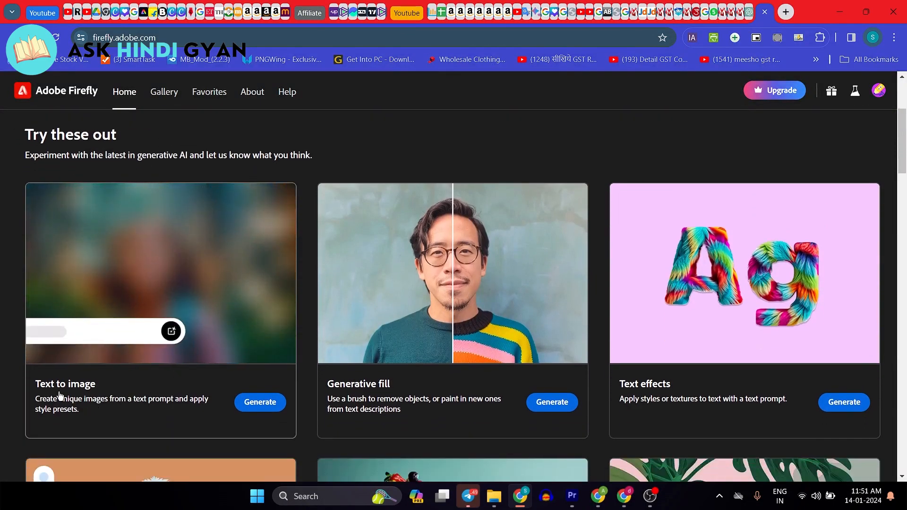
{"action": "left_click", "coordinate": [274, 404]}
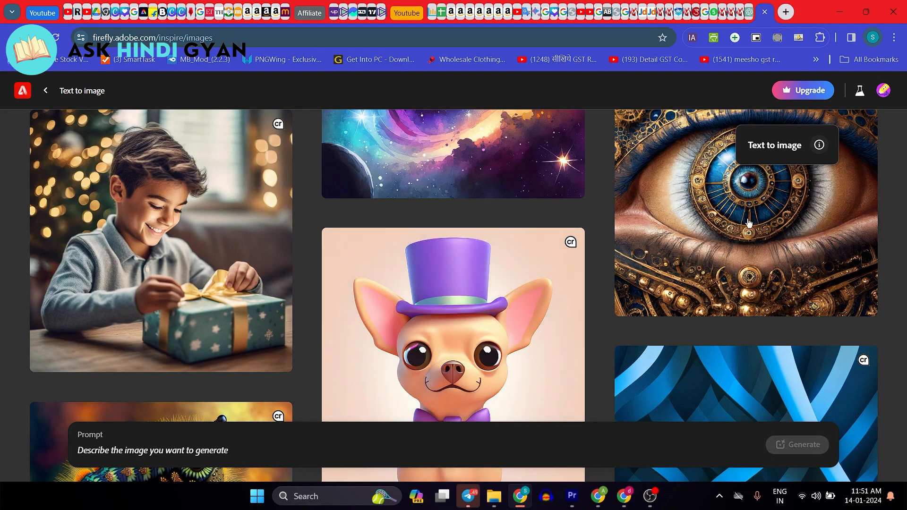
Step: Browse the gallery of sample images on the Text to image page for inspiration
{"action": "scroll", "coordinate": [634, 287], "scroll_direction": "down", "scroll_amount": 2}
{"action": "scroll", "coordinate": [634, 287], "scroll_direction": "down", "scroll_amount": 3}
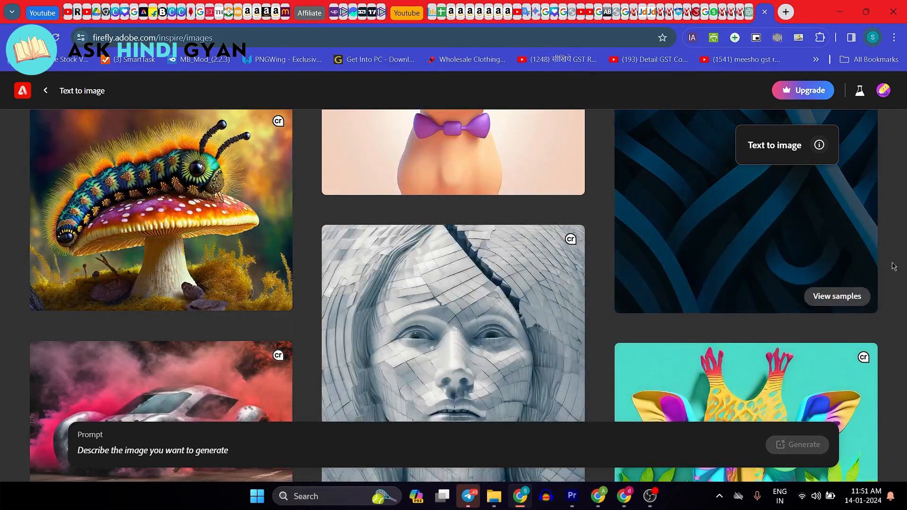
{"action": "scroll", "coordinate": [905, 264], "scroll_direction": "down", "scroll_amount": 2}
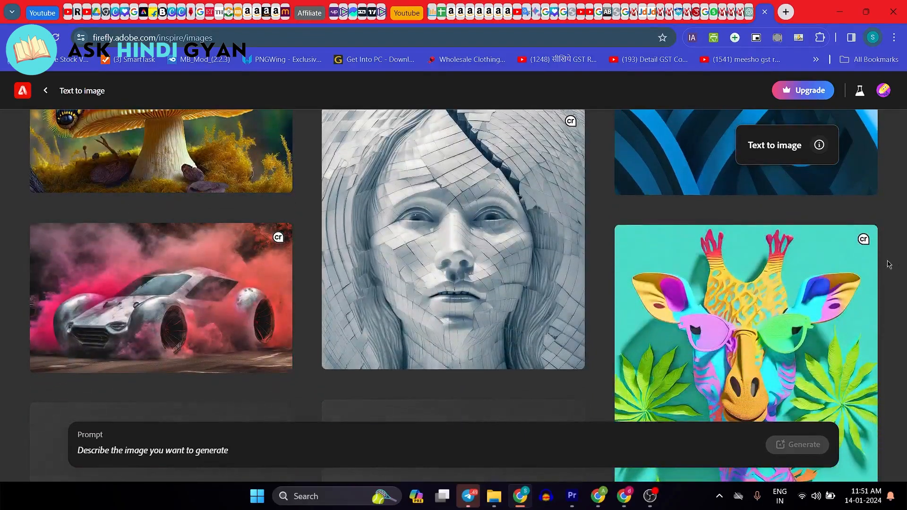
{"action": "scroll", "coordinate": [889, 265], "scroll_direction": "down", "scroll_amount": 4}
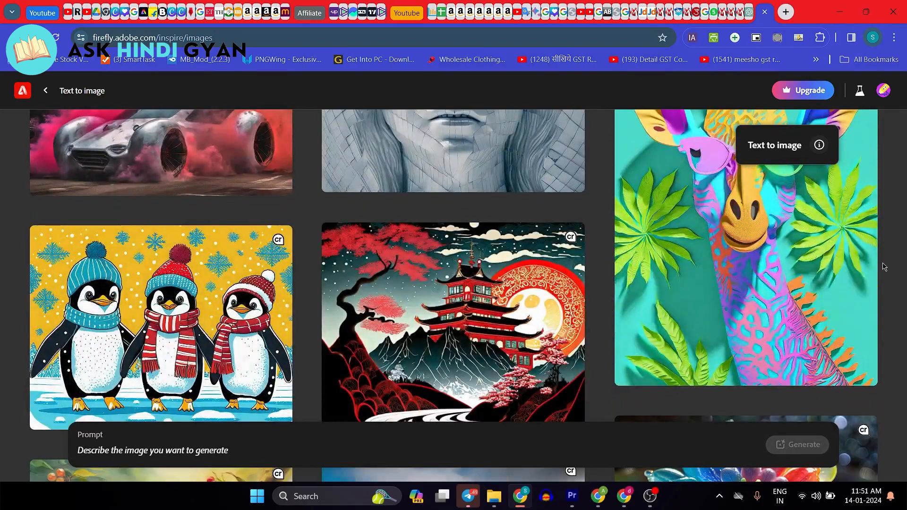
{"action": "scroll", "coordinate": [877, 276], "scroll_direction": "down", "scroll_amount": 6}
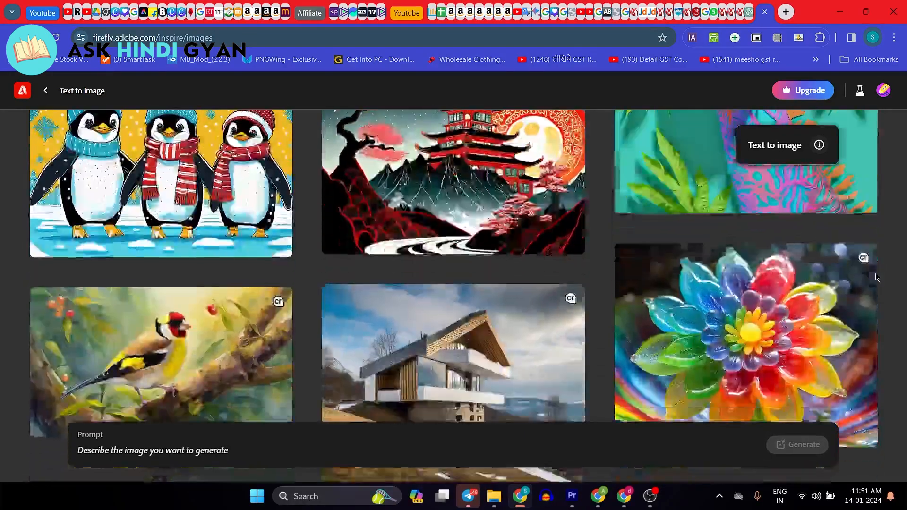
{"action": "scroll", "coordinate": [882, 275], "scroll_direction": "up", "scroll_amount": 1}
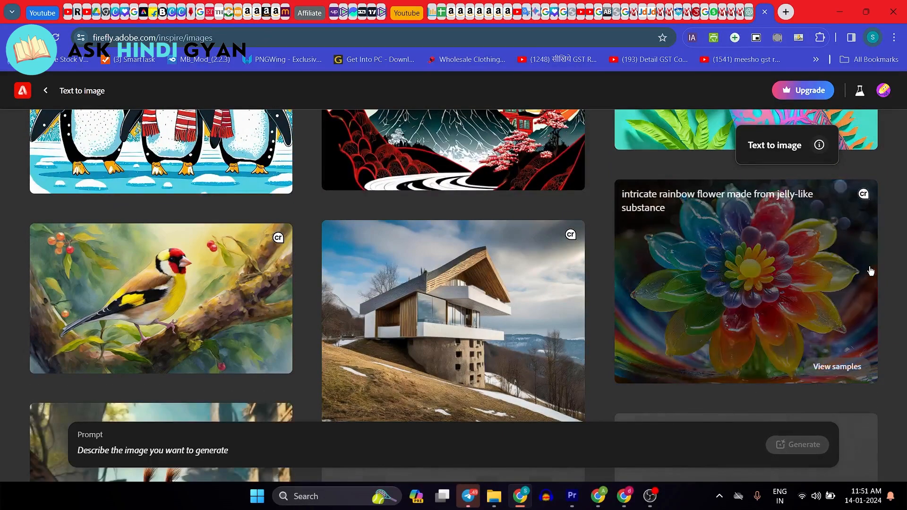
{"action": "scroll", "coordinate": [881, 277], "scroll_direction": "down", "scroll_amount": 4}
{"action": "scroll", "coordinate": [888, 291], "scroll_direction": "down", "scroll_amount": 3}
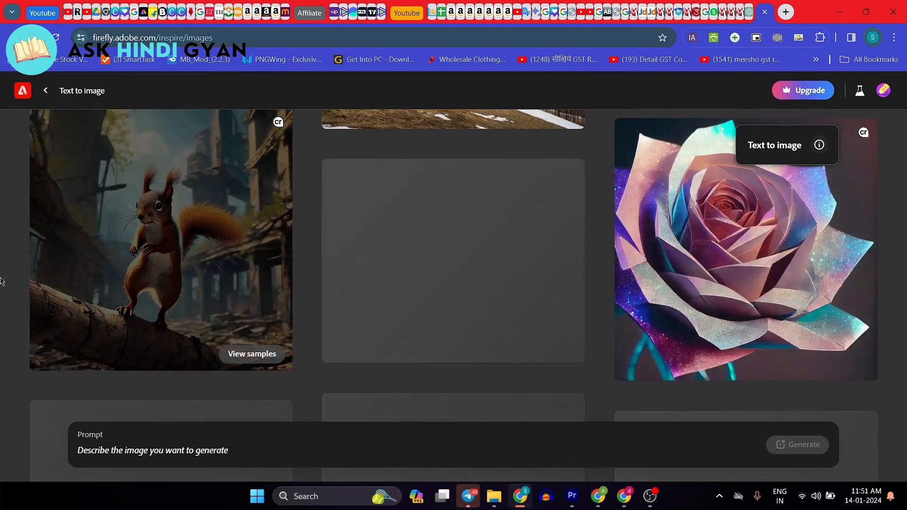
{"action": "scroll", "coordinate": [889, 278], "scroll_direction": "down", "scroll_amount": 8}
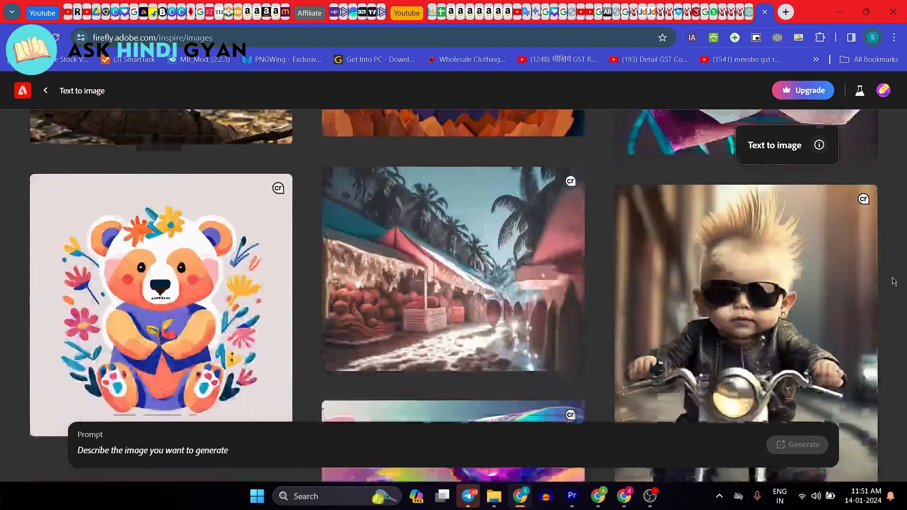
{"action": "scroll", "coordinate": [890, 278], "scroll_direction": "down", "scroll_amount": 6}
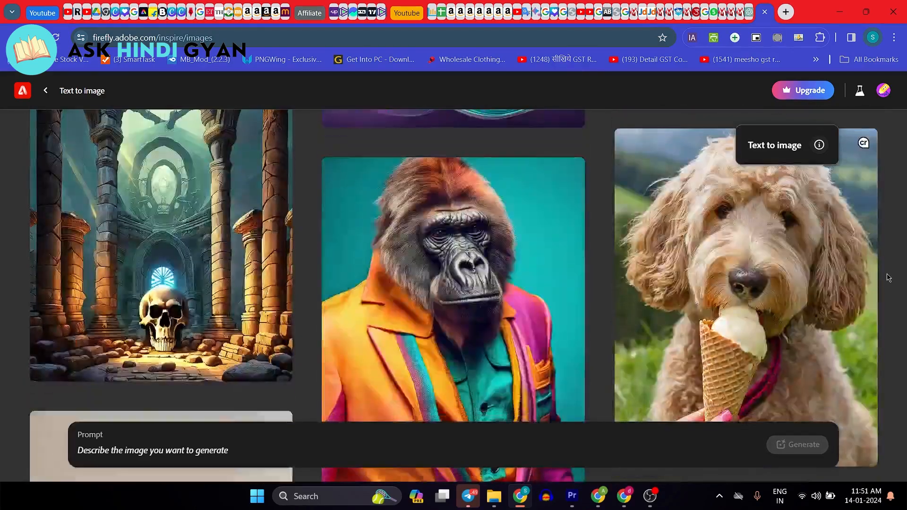
{"action": "scroll", "coordinate": [869, 279], "scroll_direction": "down", "scroll_amount": 7}
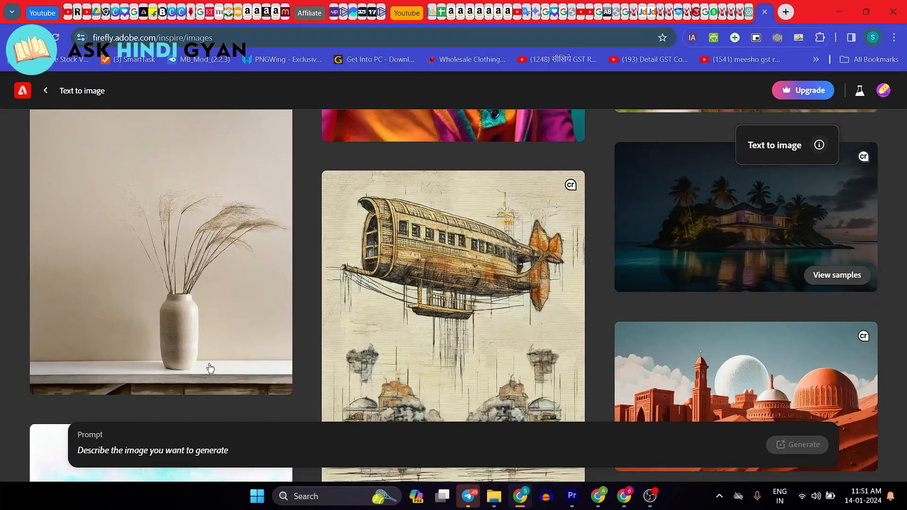
{"action": "left_click", "coordinate": [112, 449]}
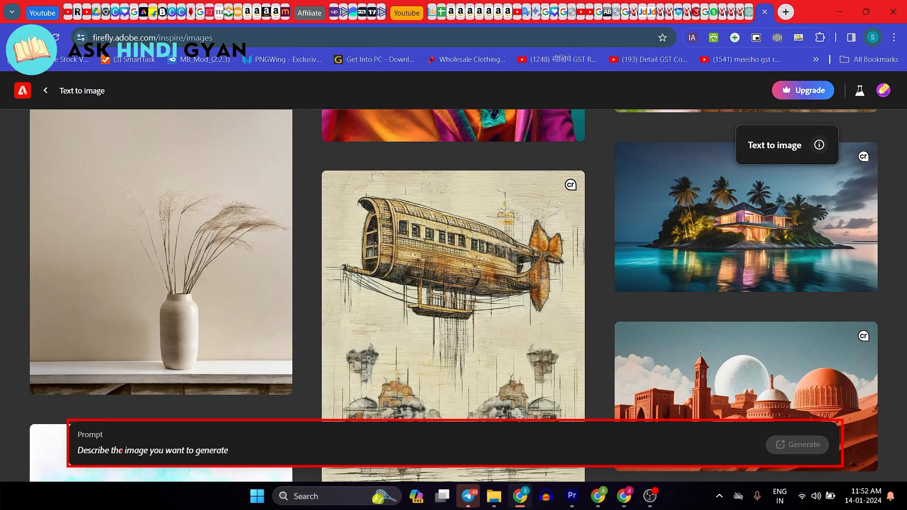
{"action": "scroll", "coordinate": [415, 302], "scroll_direction": "up", "scroll_amount": 3}
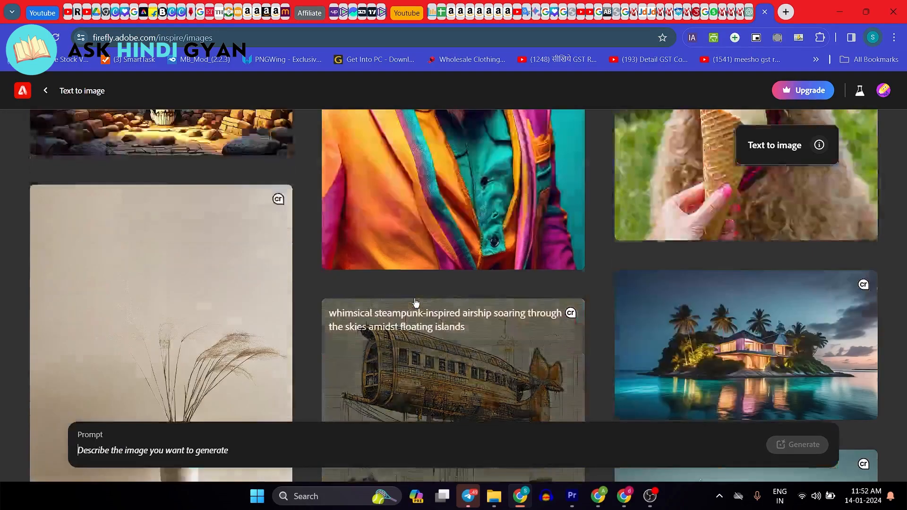
{"action": "scroll", "coordinate": [416, 302], "scroll_direction": "up", "scroll_amount": 5}
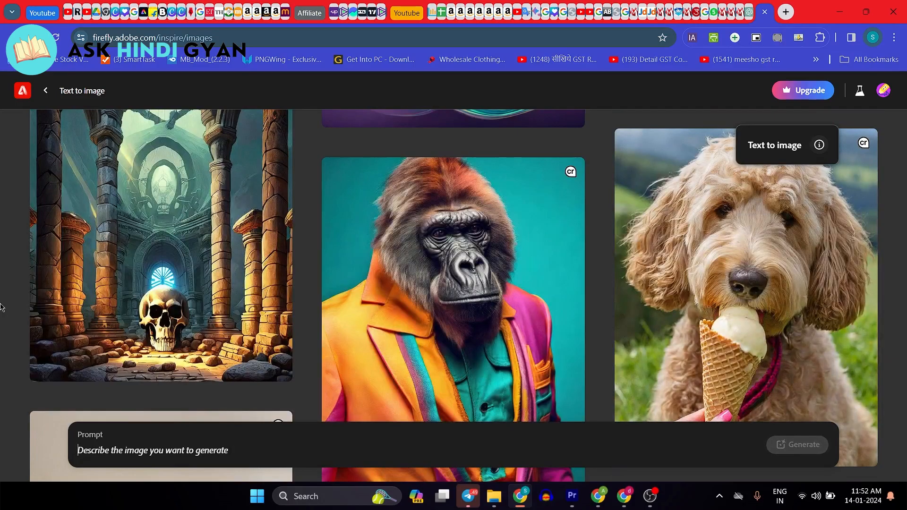
{"action": "scroll", "coordinate": [233, 307], "scroll_direction": "up", "scroll_amount": 5}
{"action": "scroll", "coordinate": [735, 267], "scroll_direction": "up", "scroll_amount": 6}
{"action": "scroll", "coordinate": [711, 268], "scroll_direction": "down", "scroll_amount": 12}
{"action": "scroll", "coordinate": [713, 272], "scroll_direction": "down", "scroll_amount": 10}
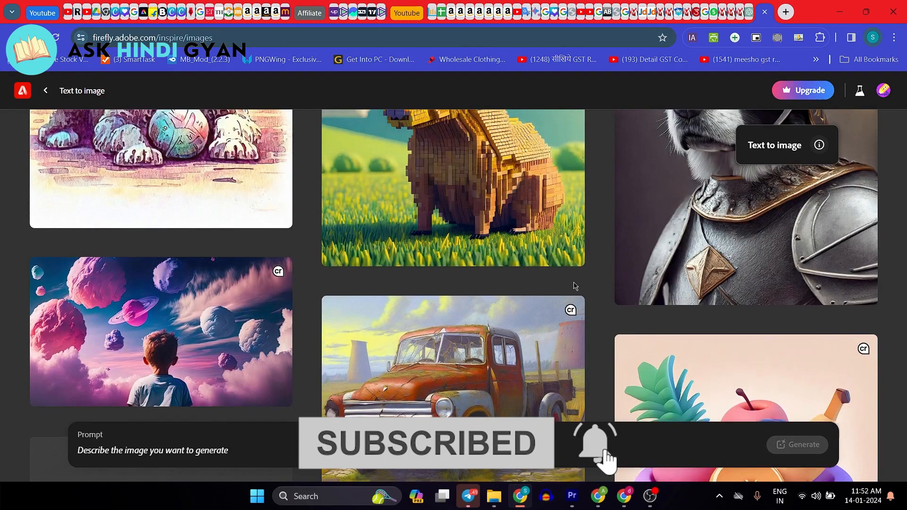
{"action": "scroll", "coordinate": [575, 286], "scroll_direction": "down", "scroll_amount": 4}
{"action": "scroll", "coordinate": [596, 291], "scroll_direction": "up", "scroll_amount": 8}
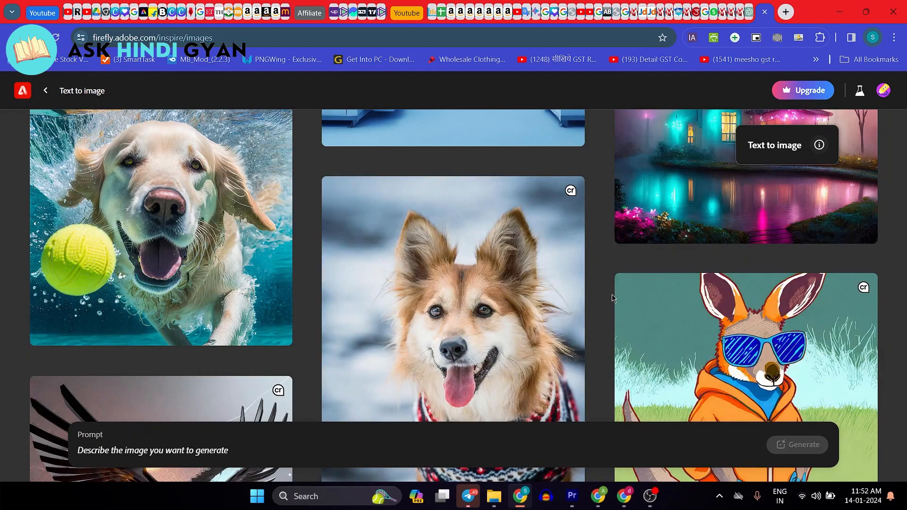
Step: Generate images from the prompt "a boy sitting inside car, driving seat, hold a mug of coffee and enjoy the sea view from inside" and skip the tour
{"action": "left_click", "coordinate": [208, 449]}
{"action": "type", "text": "boy"}
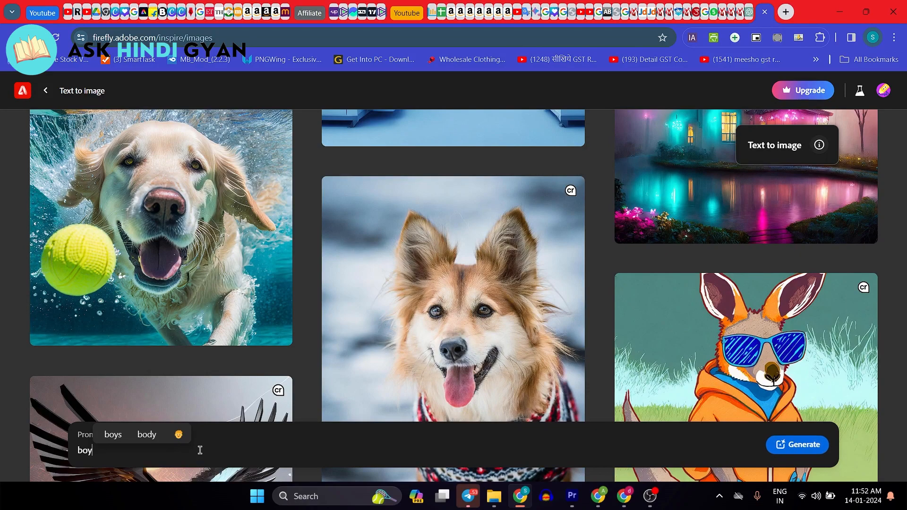
{"action": "type", "text": "sitting inside car, driving seat, hold a mug of coffee and enjoy the sea view from inside"}
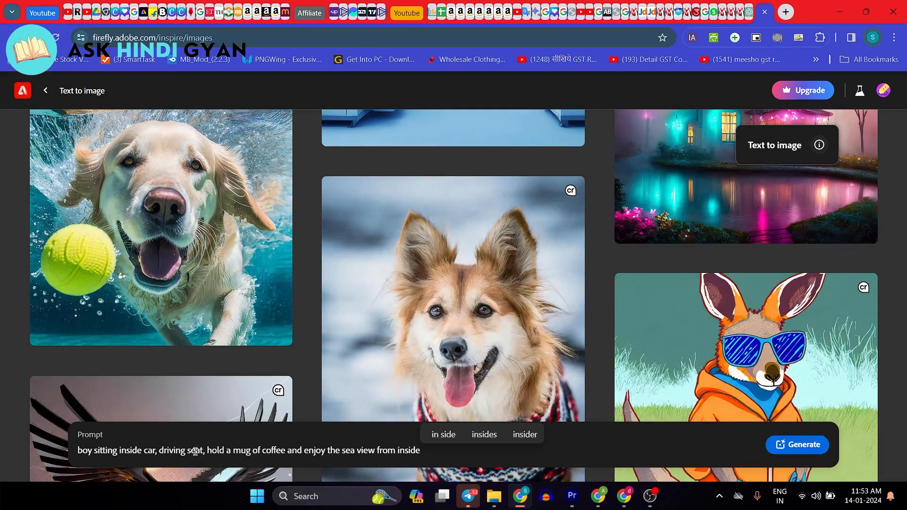
{"action": "left_click", "coordinate": [79, 450]}
{"action": "type", "text": "a"}
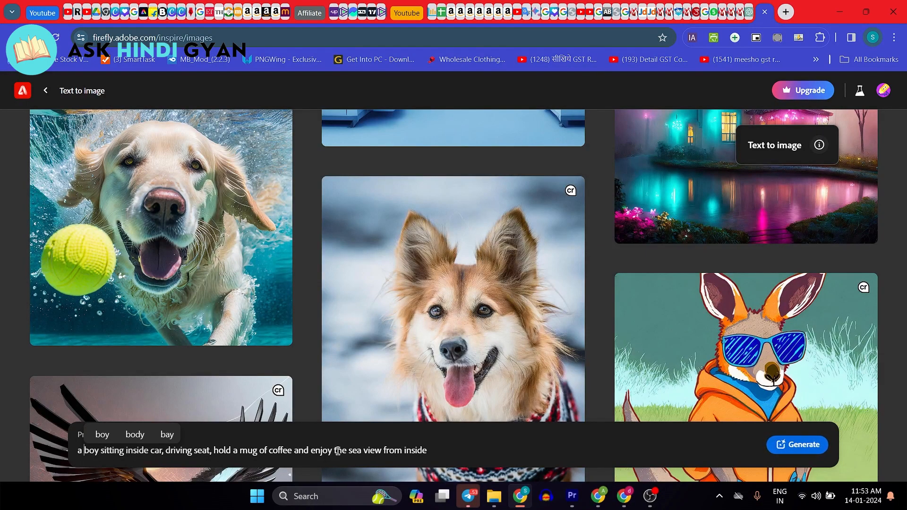
{"action": "left_click", "coordinate": [797, 446]}
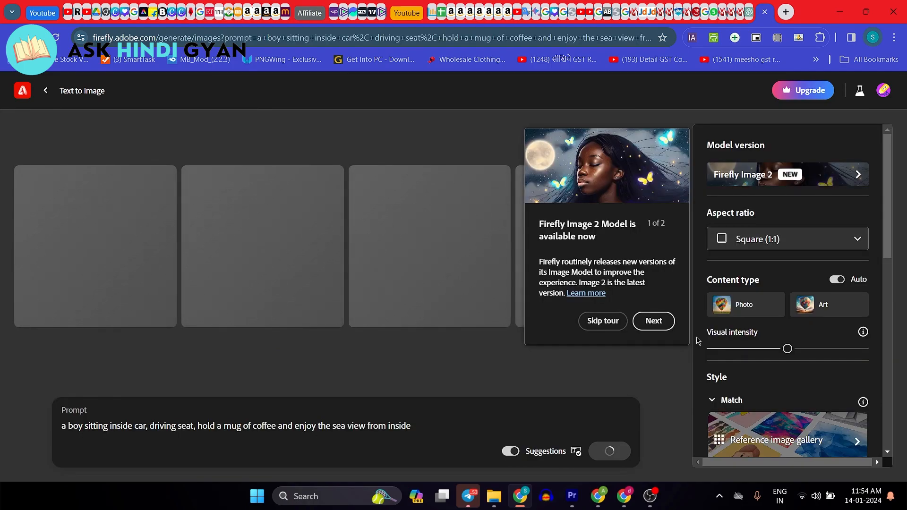
{"action": "left_click", "coordinate": [603, 321]}
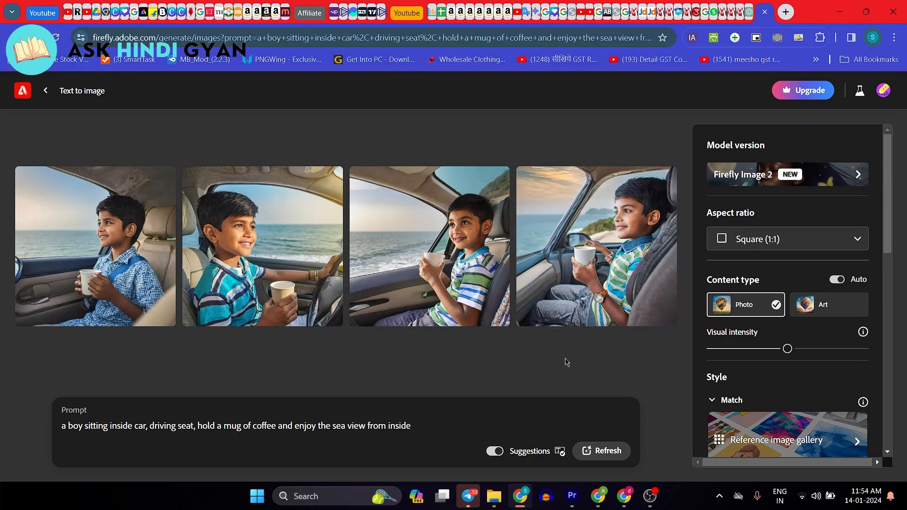
{"action": "key", "text": "ctrl+2"}
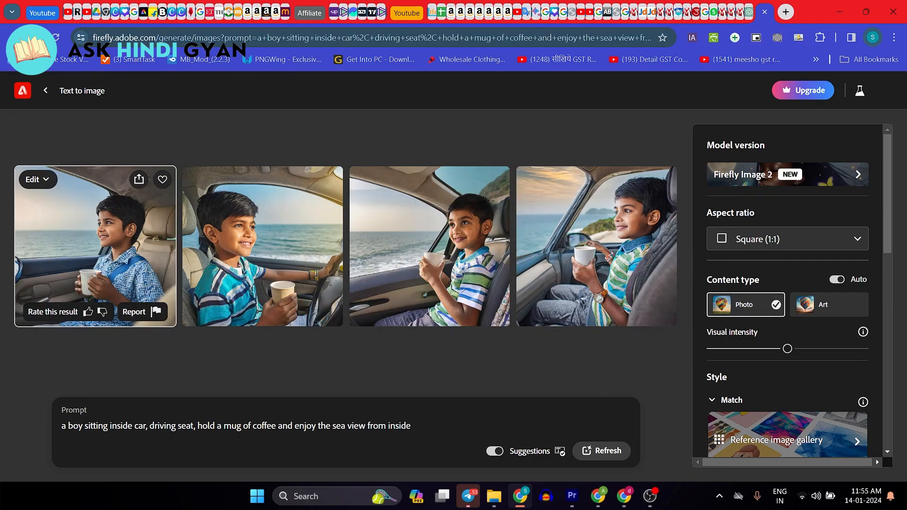
{"action": "mouse_move", "coordinate": [787, 129]}
{"action": "left_mouse_down"}
{"action": "mouse_move", "coordinate": [693, 149]}
{"action": "mouse_move", "coordinate": [701, 454]}
{"action": "mouse_move", "coordinate": [741, 491]}
{"action": "mouse_move", "coordinate": [866, 465]}
{"action": "mouse_move", "coordinate": [892, 408]}
{"action": "mouse_move", "coordinate": [860, 93]}
{"action": "mouse_move", "coordinate": [756, 133]}
{"action": "left_mouse_up"}
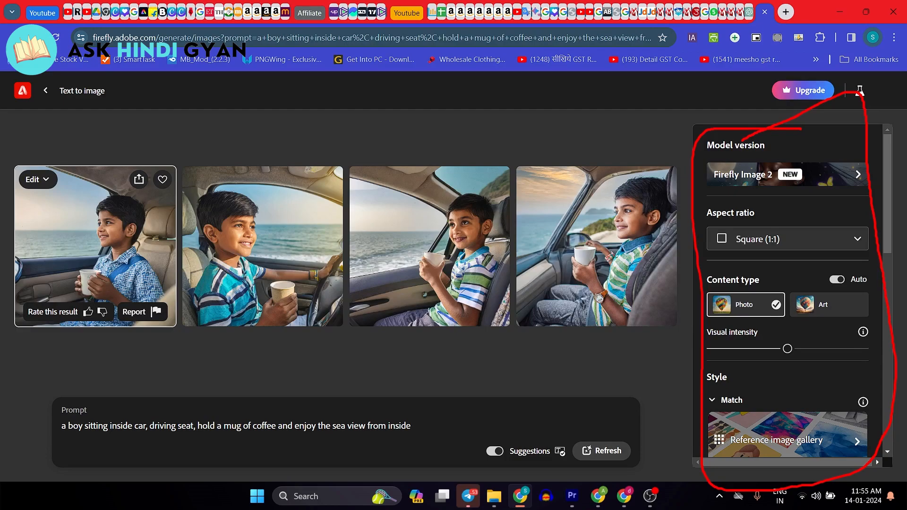
{"action": "key", "text": "Escape"}
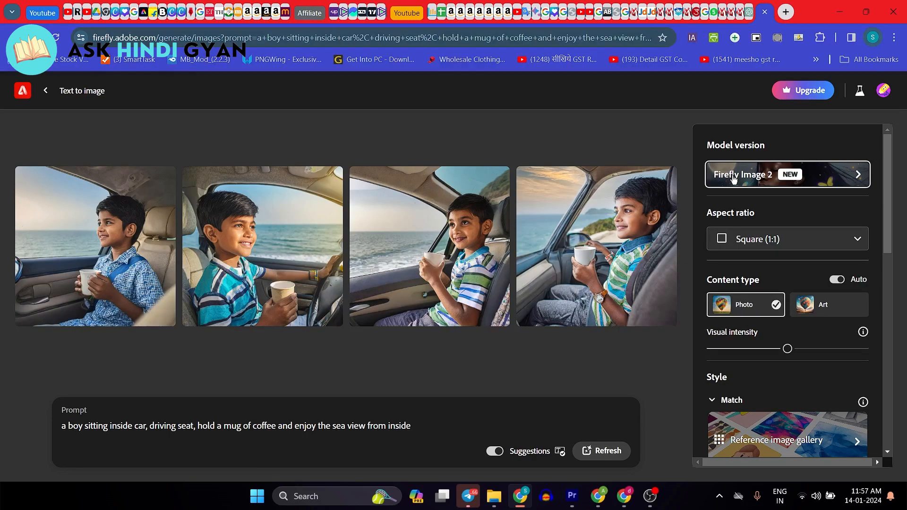
Step: View the available Firefly image model versions and leave the selection without changing it
{"action": "left_click", "coordinate": [734, 179]}
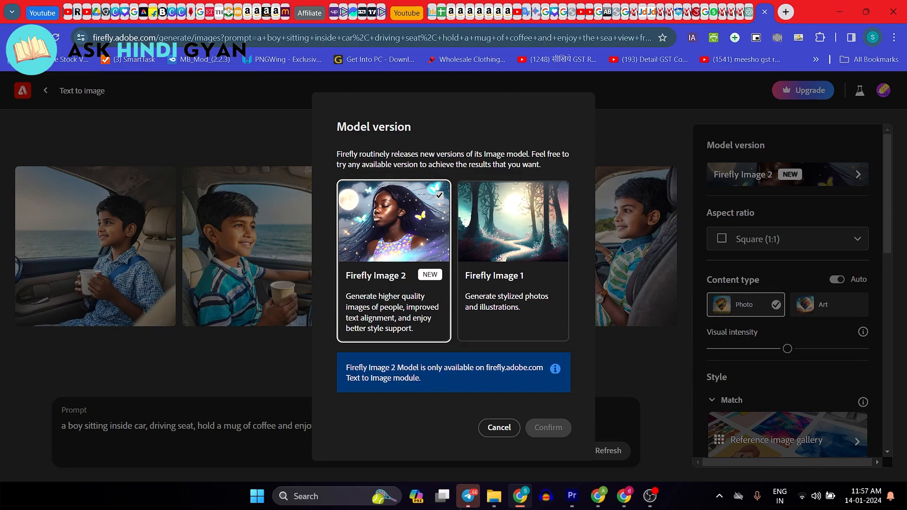
{"action": "left_click", "coordinate": [500, 428]}
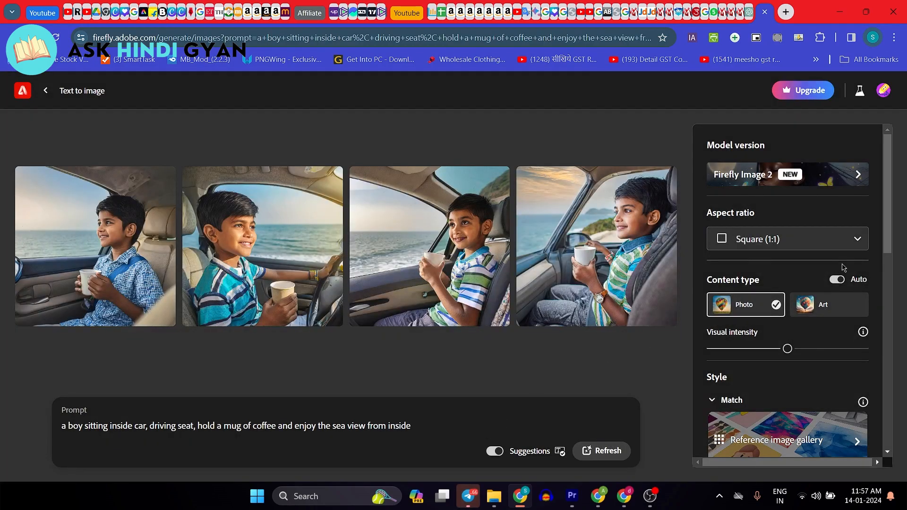
Step: Change the aspect ratio of the generated images to Portrait (3:4)
{"action": "left_click", "coordinate": [854, 246]}
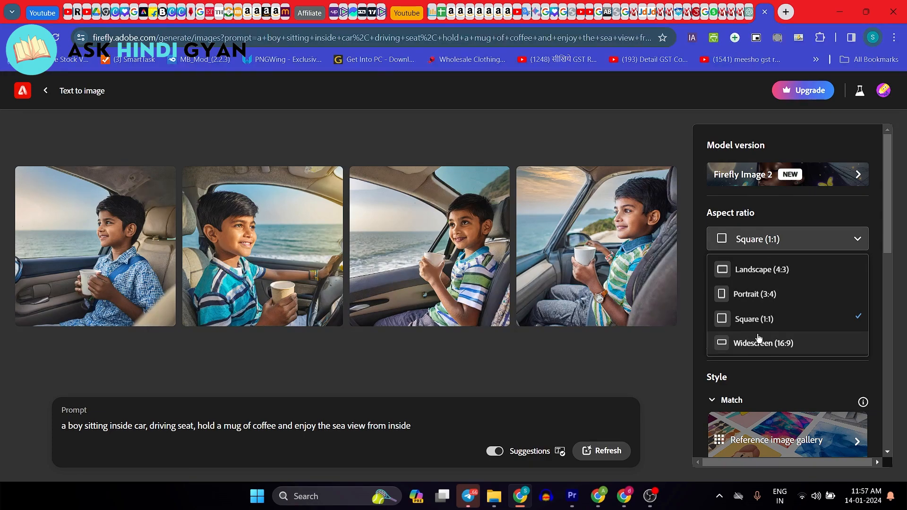
{"action": "left_click", "coordinate": [768, 297]}
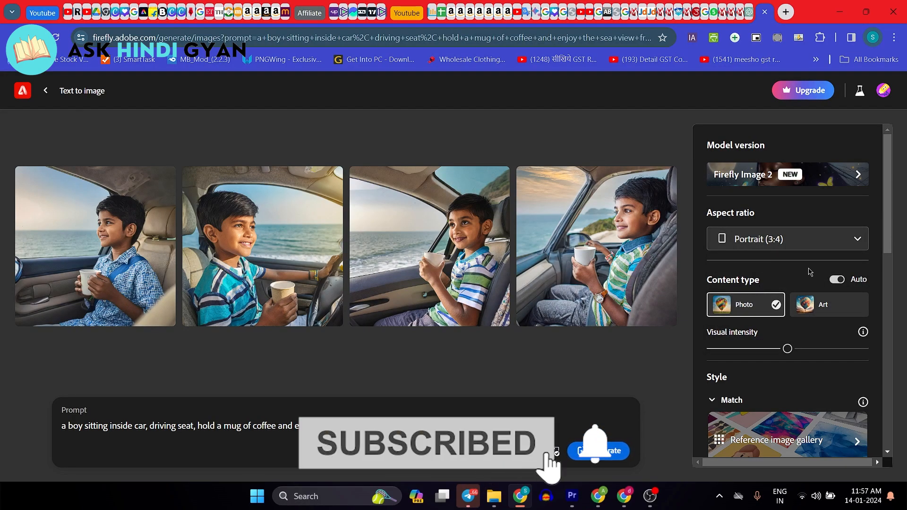
Step: Try the Art content type, settle on Photo, and raise the visual intensity to its maximum
{"action": "scroll", "coordinate": [810, 272], "scroll_direction": "down", "scroll_amount": 1}
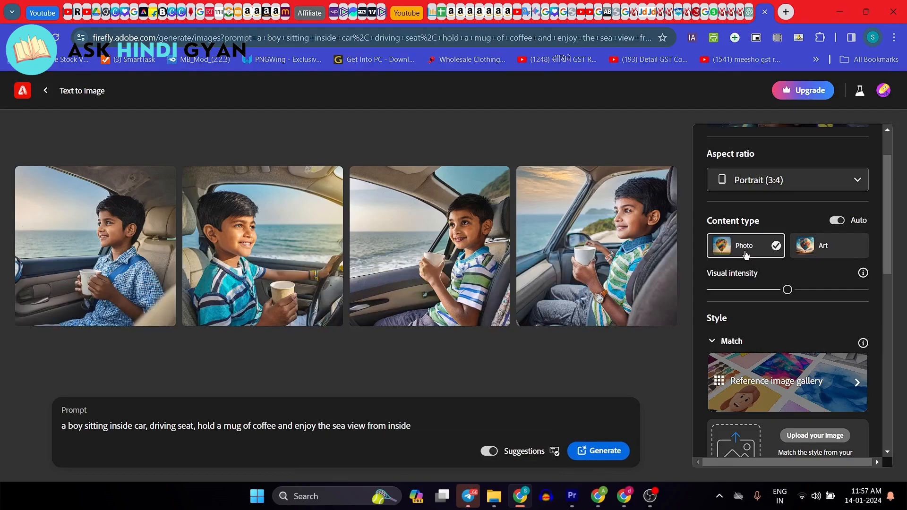
{"action": "left_click", "coordinate": [822, 248]}
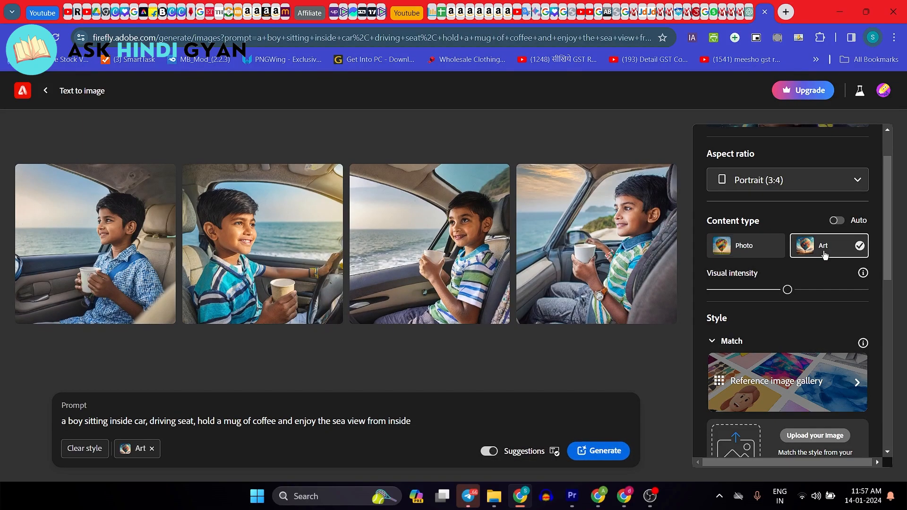
{"action": "left_click", "coordinate": [759, 253]}
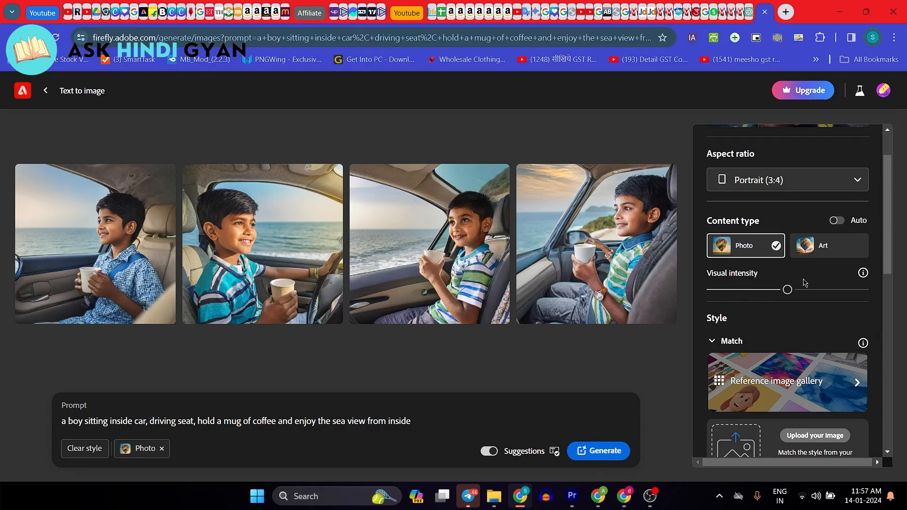
{"action": "left_click_drag", "start_coordinate": [798, 290], "coordinate": [866, 293]}
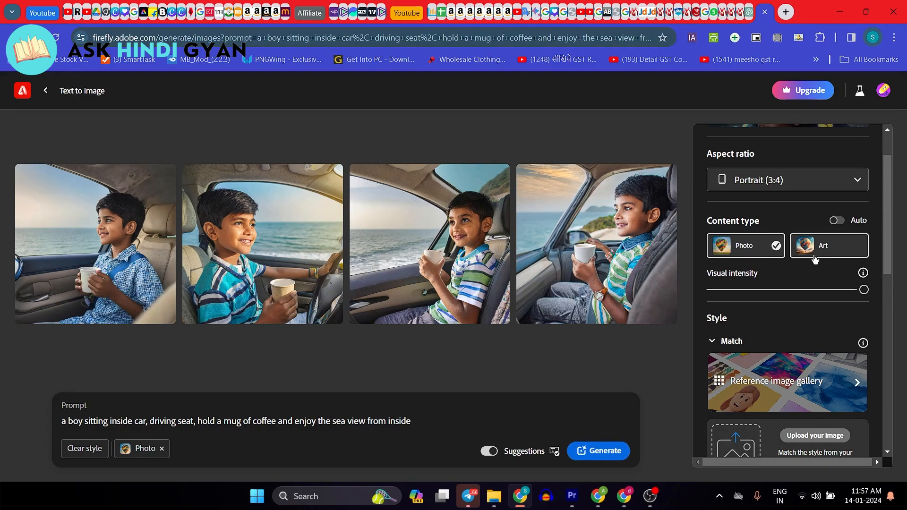
Step: Look through the style, effects and lighting options, expand the photo settings, and set the aperture to f/1.2
{"action": "scroll", "coordinate": [800, 293], "scroll_direction": "down", "scroll_amount": 2}
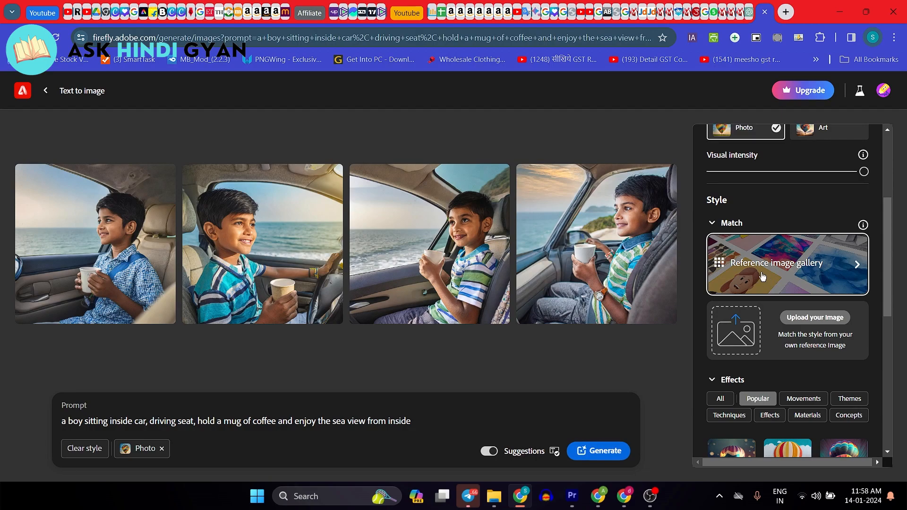
{"action": "scroll", "coordinate": [770, 281], "scroll_direction": "down", "scroll_amount": 4}
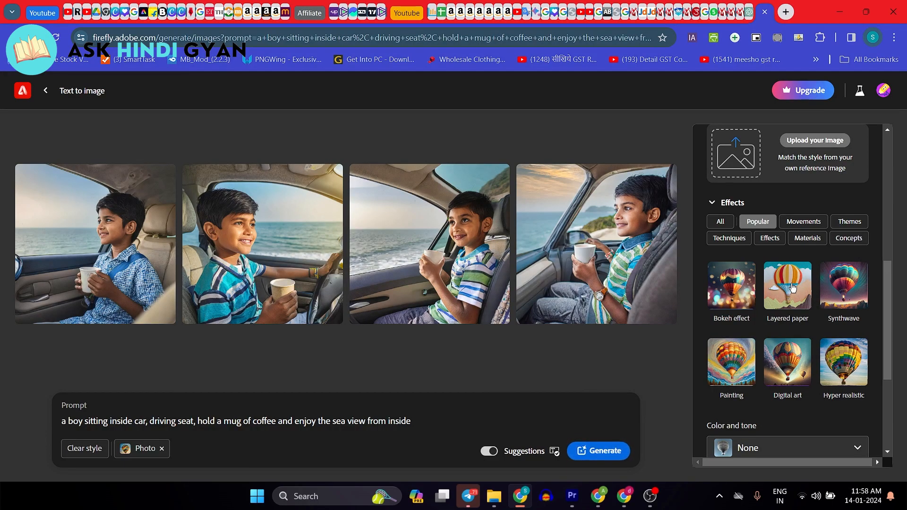
{"action": "scroll", "coordinate": [796, 286], "scroll_direction": "down", "scroll_amount": 4}
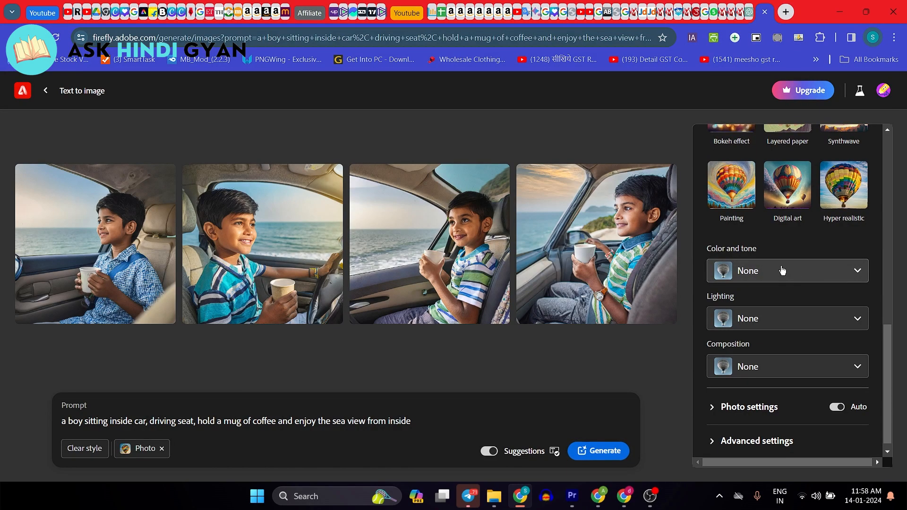
{"action": "scroll", "coordinate": [785, 327], "scroll_direction": "down", "scroll_amount": 1}
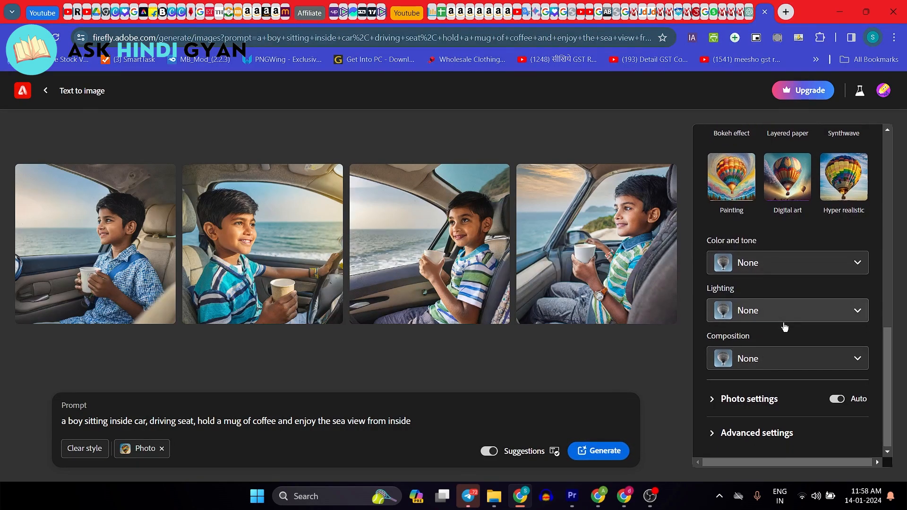
{"action": "left_click", "coordinate": [712, 400]}
{"action": "scroll", "coordinate": [769, 362], "scroll_direction": "down", "scroll_amount": 2}
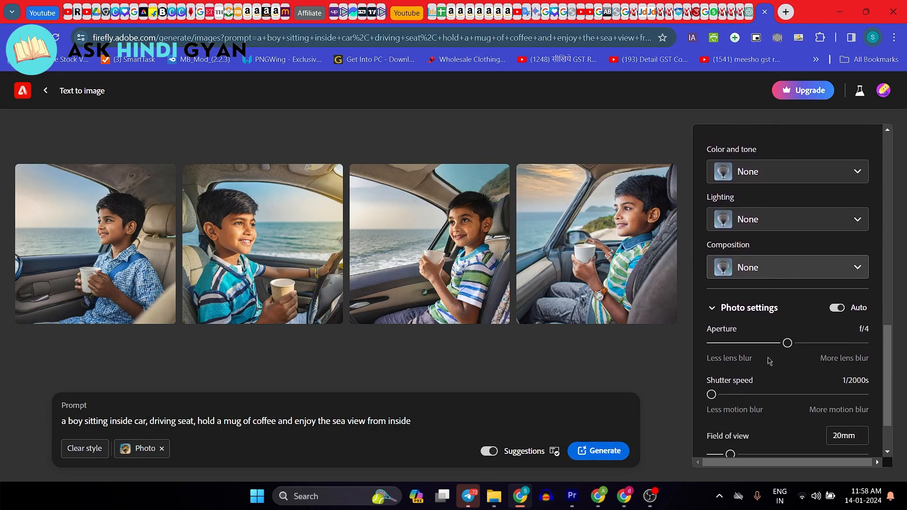
{"action": "scroll", "coordinate": [768, 362], "scroll_direction": "down", "scroll_amount": 2}
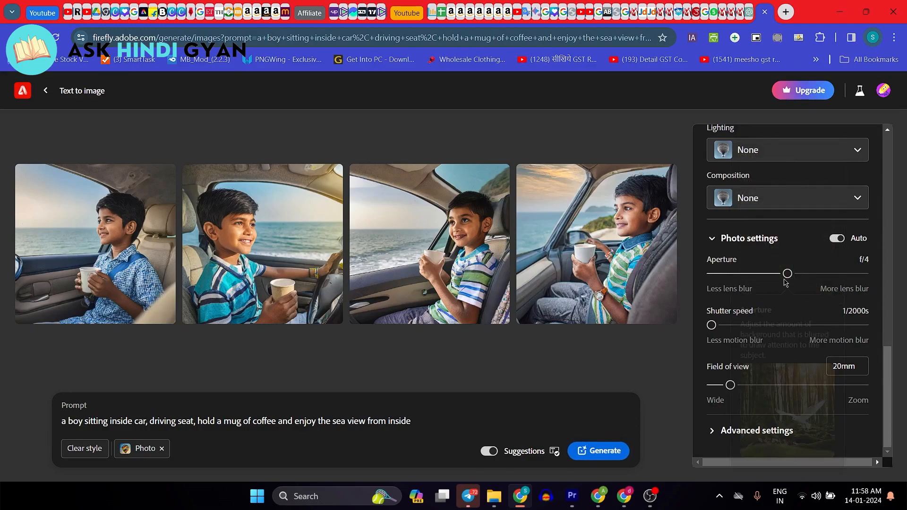
{"action": "left_click_drag", "start_coordinate": [787, 274], "coordinate": [878, 279]}
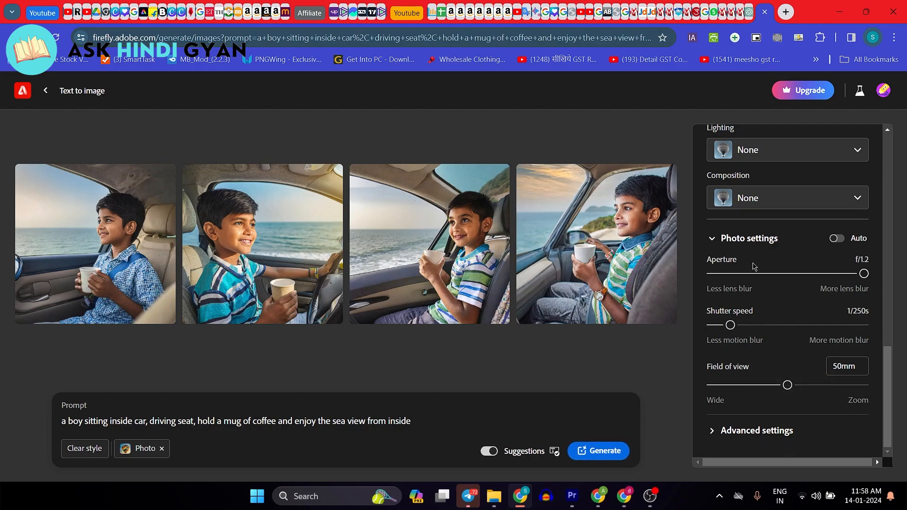
Step: Set the shutter speed to 1/125s and the field of view to 100mm in the photo settings
{"action": "mouse_move", "coordinate": [775, 320]}
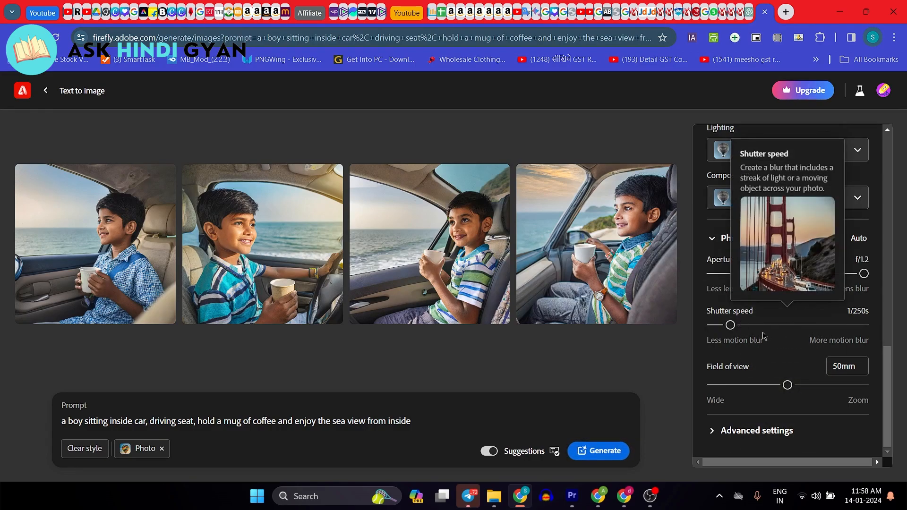
{"action": "left_click_drag", "start_coordinate": [731, 326], "coordinate": [750, 327]}
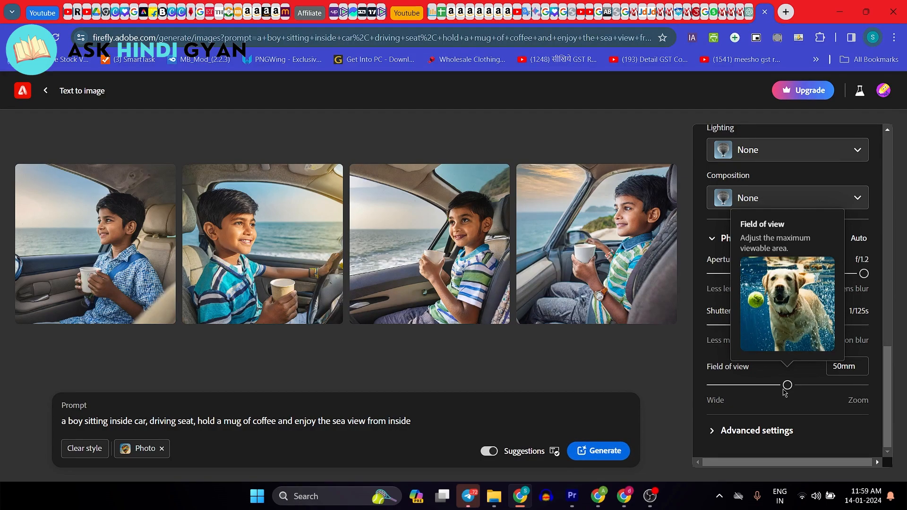
{"action": "left_click_drag", "start_coordinate": [785, 388], "coordinate": [826, 387]}
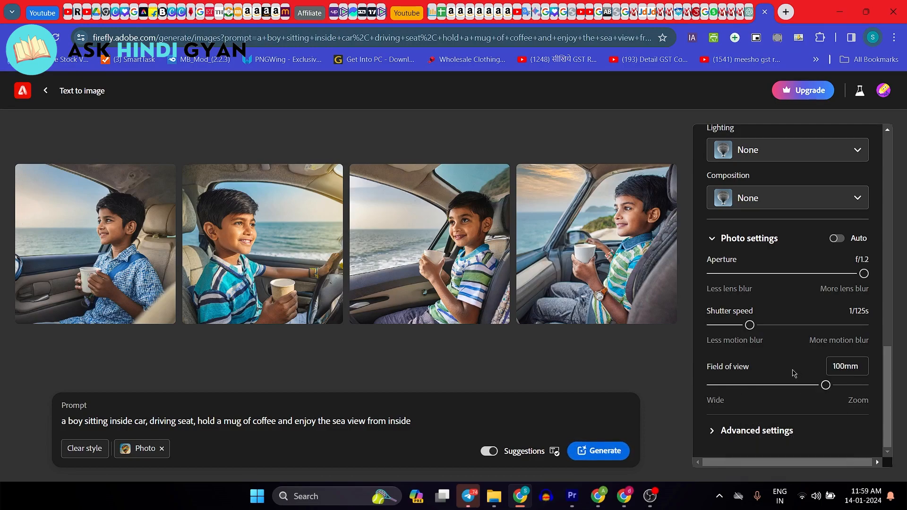
Step: Expand the advanced settings and dismiss the Exclude from image tip, leaving the exclusion field empty
{"action": "left_click", "coordinate": [725, 431]}
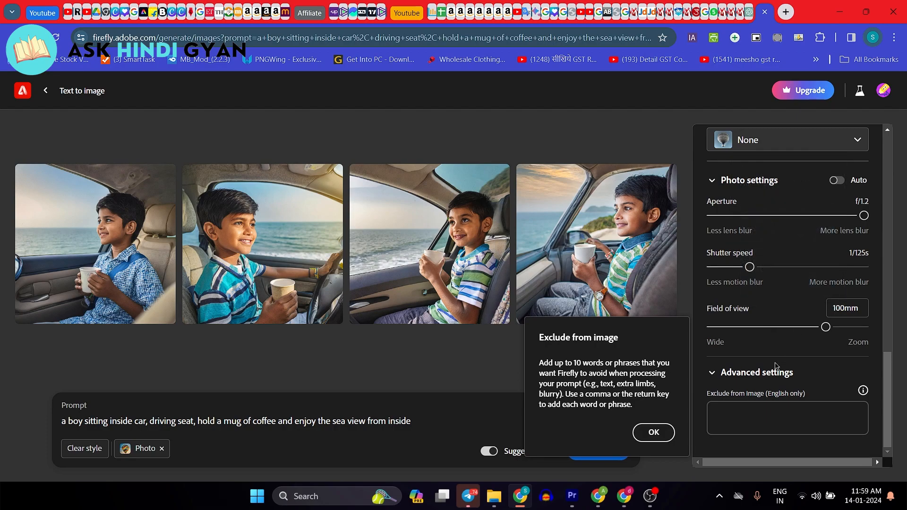
{"action": "left_click", "coordinate": [729, 412]}
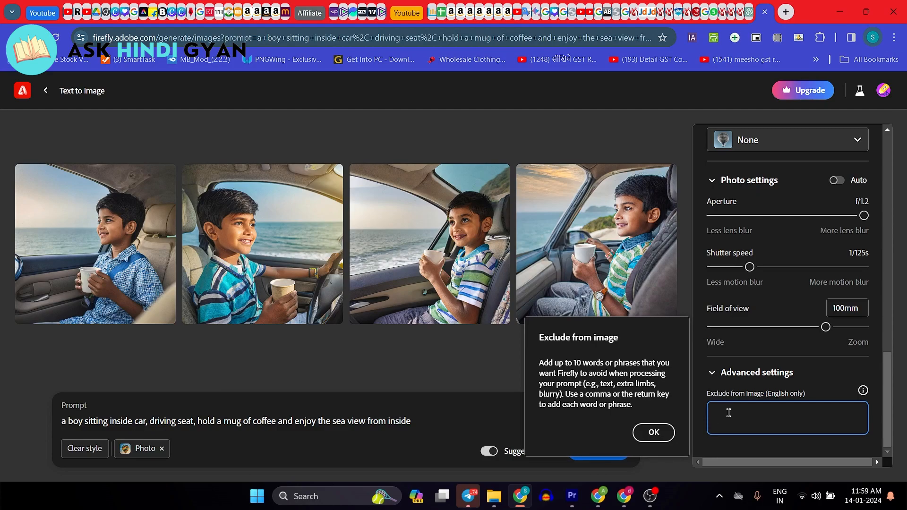
{"action": "left_click", "coordinate": [656, 434]}
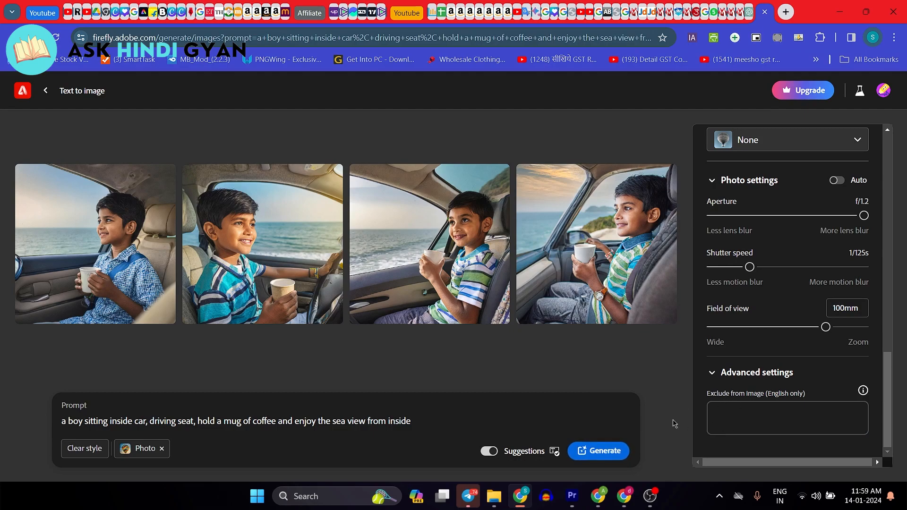
Step: Generate a new set of images from the same prompt with the changed settings
{"action": "scroll", "coordinate": [756, 355], "scroll_direction": "up", "scroll_amount": 5}
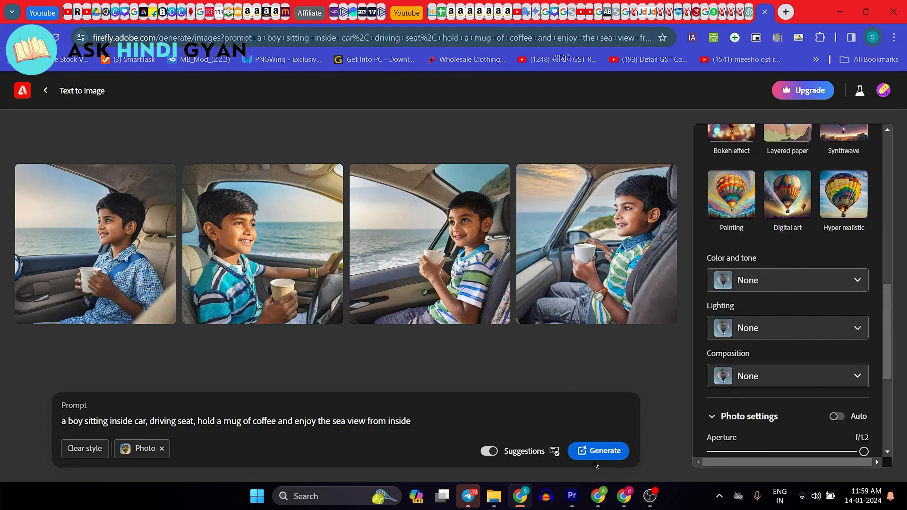
{"action": "left_click", "coordinate": [593, 456]}
{"action": "left_click", "coordinate": [589, 454]}
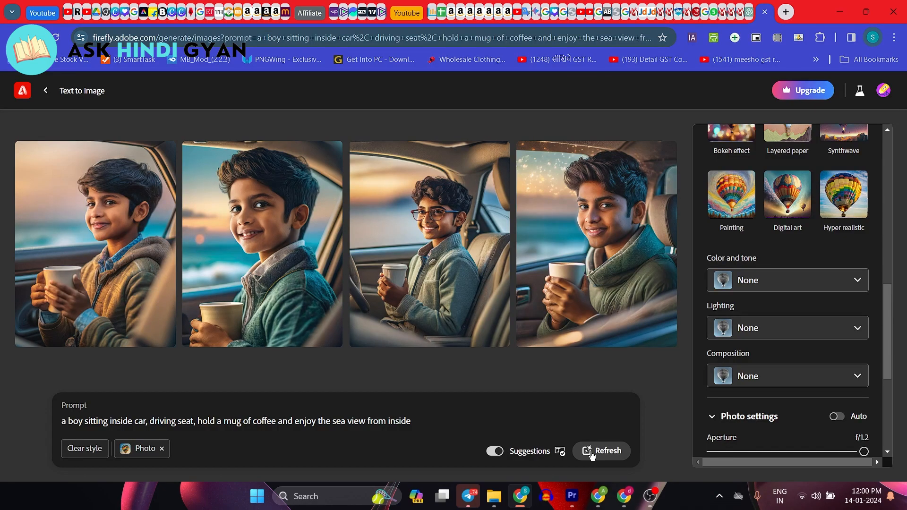
Step: Set the aperture back to f/4 in the photo settings to reduce the lens blur
{"action": "scroll", "coordinate": [756, 303], "scroll_direction": "down", "scroll_amount": 4}
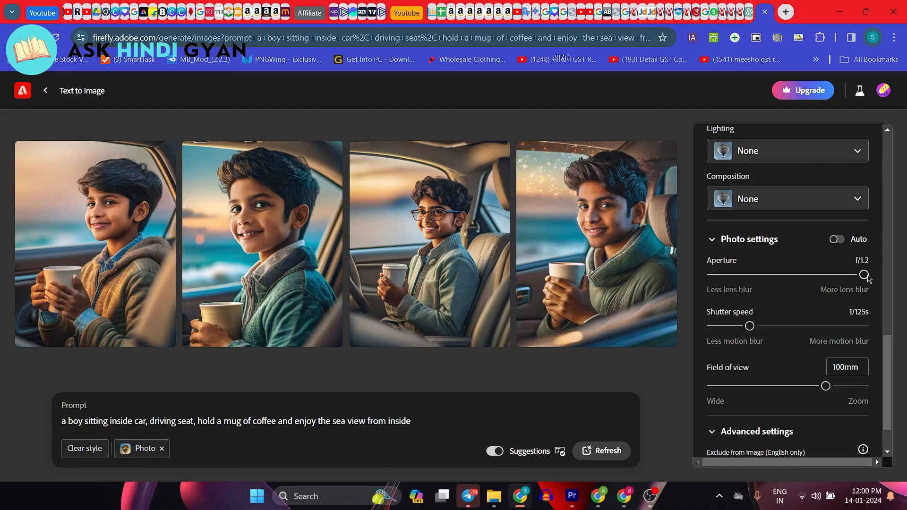
{"action": "left_click_drag", "start_coordinate": [867, 277], "coordinate": [780, 277]}
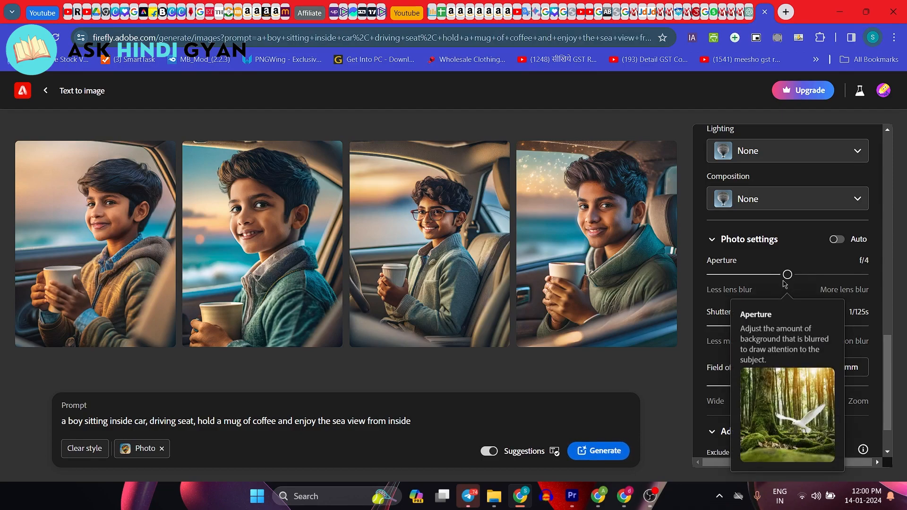
{"action": "scroll", "coordinate": [824, 319], "scroll_direction": "down", "scroll_amount": 1}
{"action": "scroll", "coordinate": [823, 319], "scroll_direction": "up", "scroll_amount": 6}
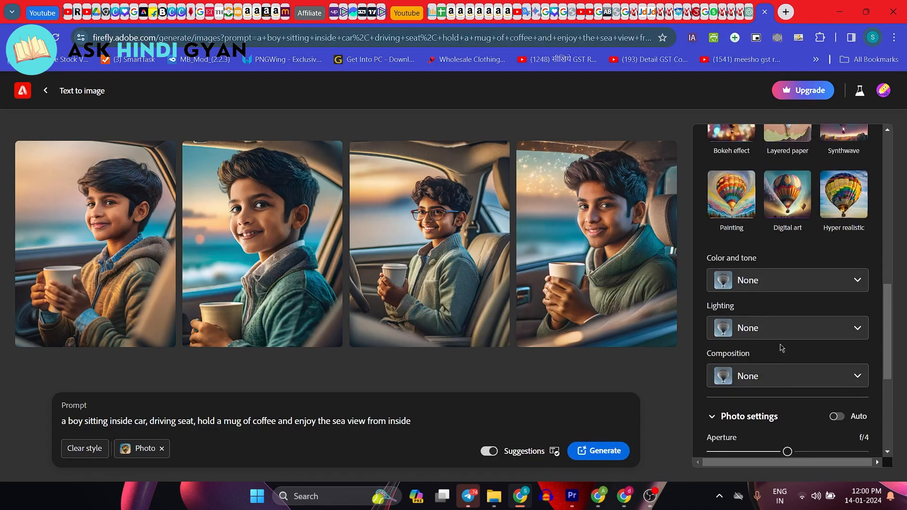
Step: View the first generated image of the boy enlarged and close the preview
{"action": "scroll", "coordinate": [813, 298], "scroll_direction": "up", "scroll_amount": 4}
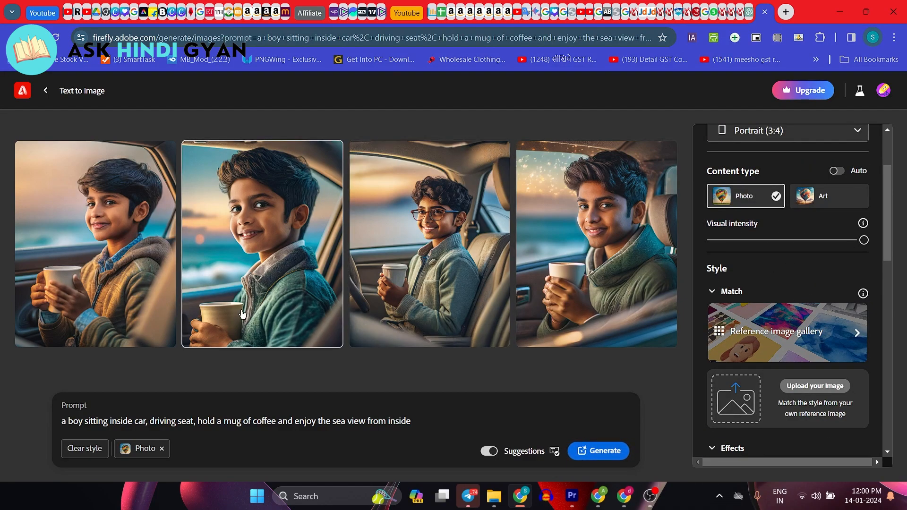
{"action": "left_click", "coordinate": [113, 289]}
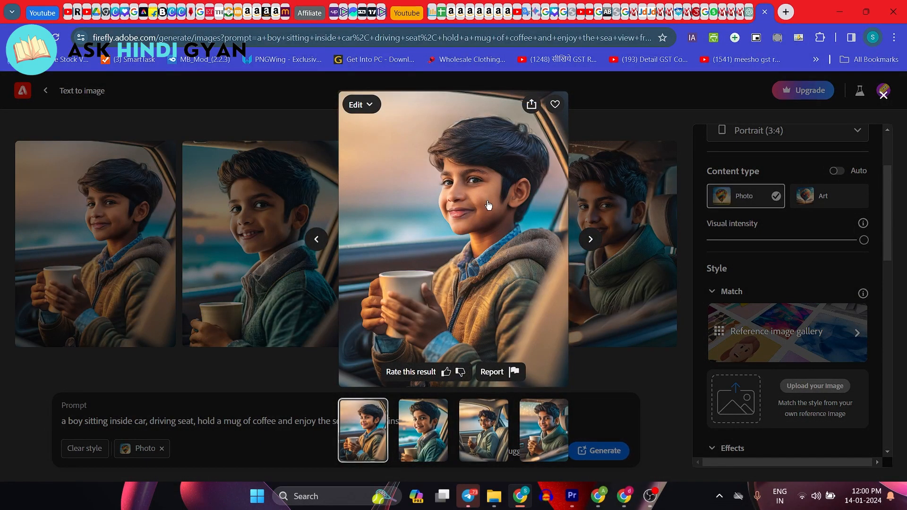
{"action": "left_click", "coordinate": [202, 377]}
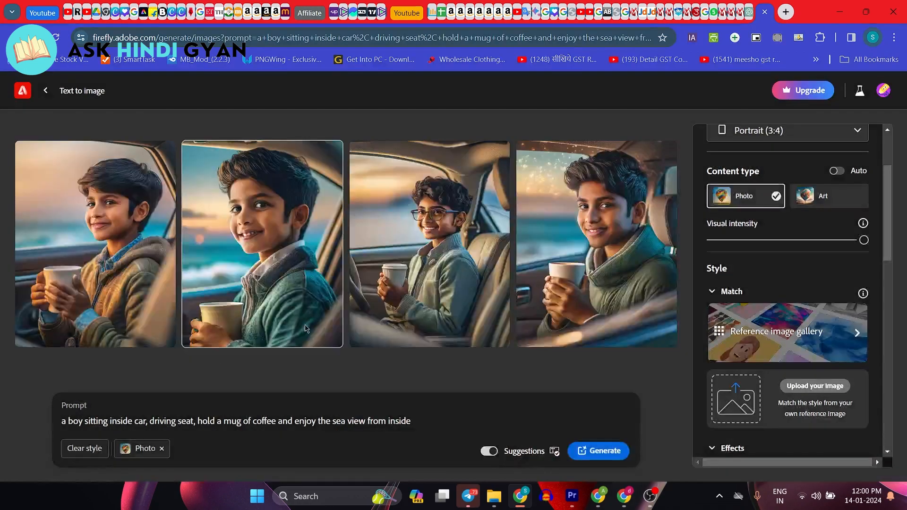
Step: Apply the Hyper realistic effect from the popular effects to the image style
{"action": "scroll", "coordinate": [803, 283], "scroll_direction": "up", "scroll_amount": 1}
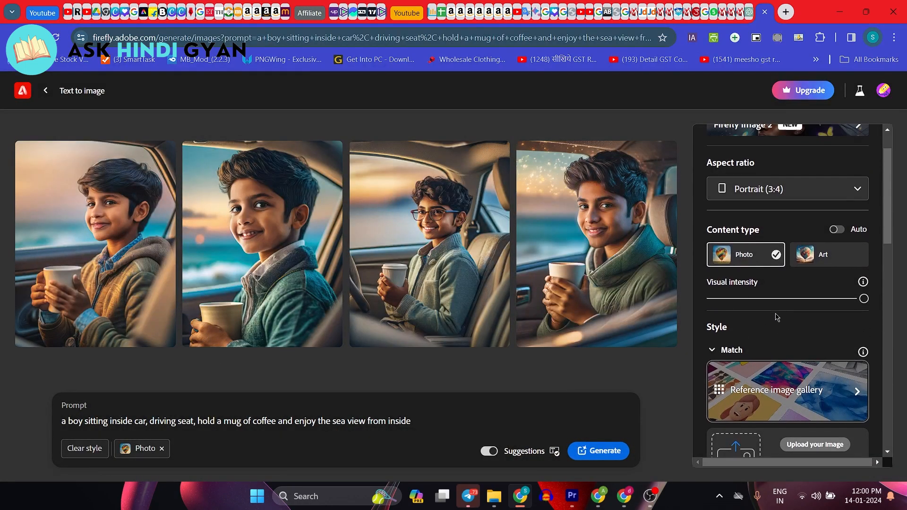
{"action": "scroll", "coordinate": [860, 261], "scroll_direction": "down", "scroll_amount": 6}
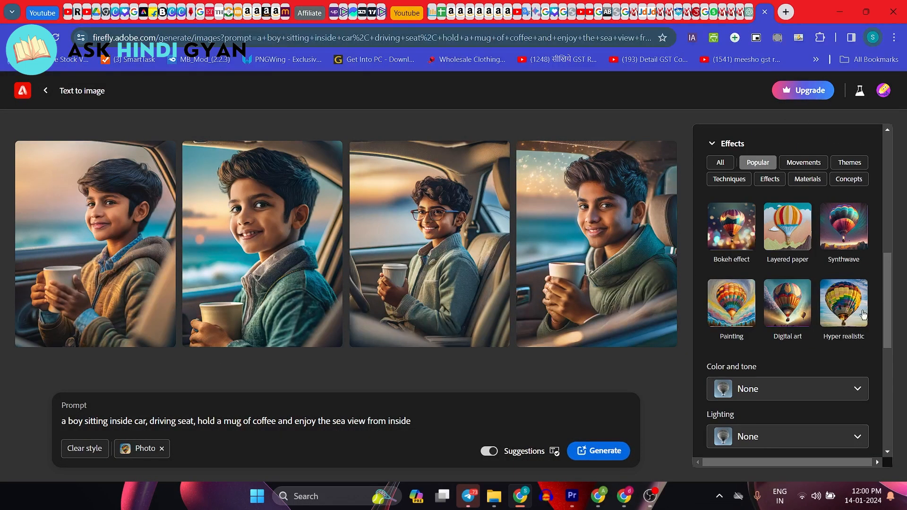
{"action": "left_click", "coordinate": [849, 319]}
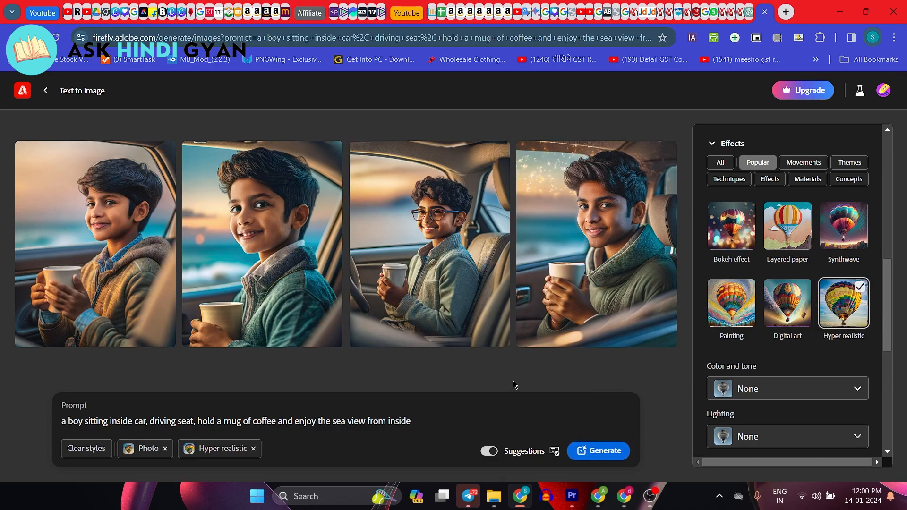
Step: Extend the prompt with ", black t-shirt, iphone in hand", generate the images, and regenerate them once more
{"action": "left_click", "coordinate": [421, 421]}
{"action": "type", "text": ", "}
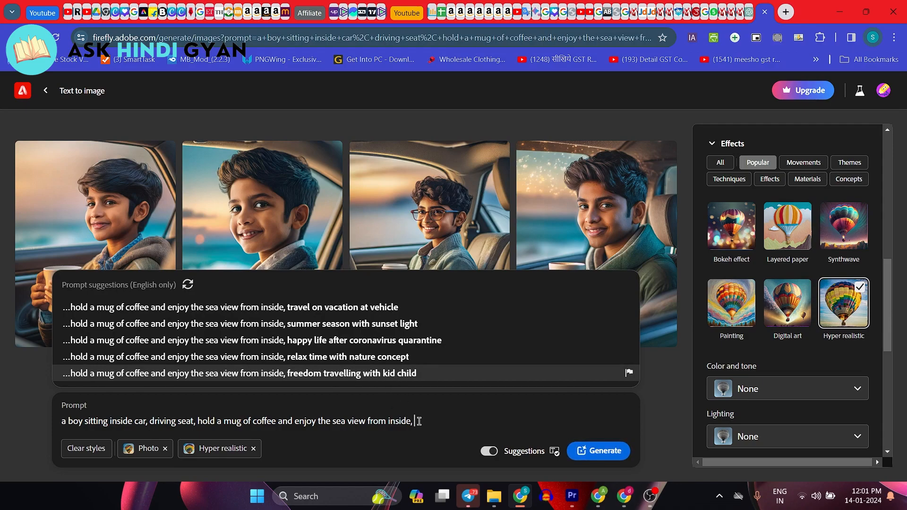
{"action": "type", "text": "black t-shirt,"}
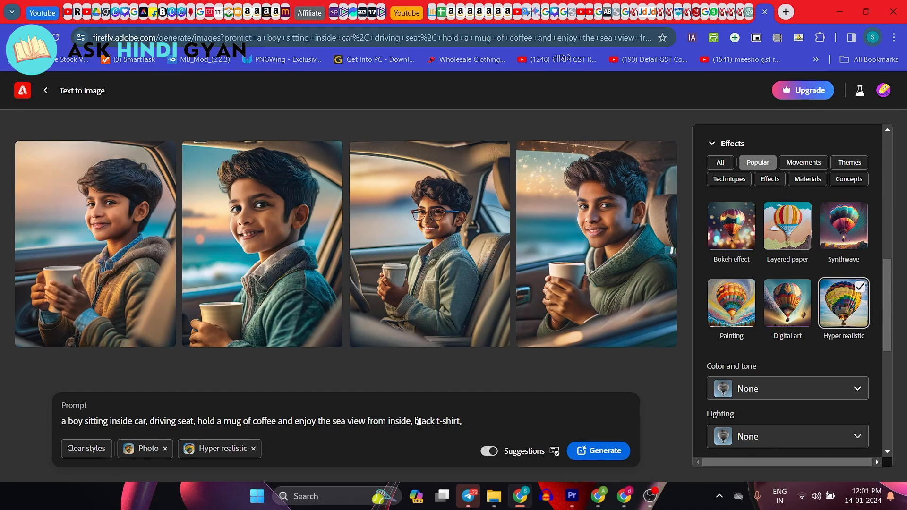
{"action": "type", "text": "iphone in hand"}
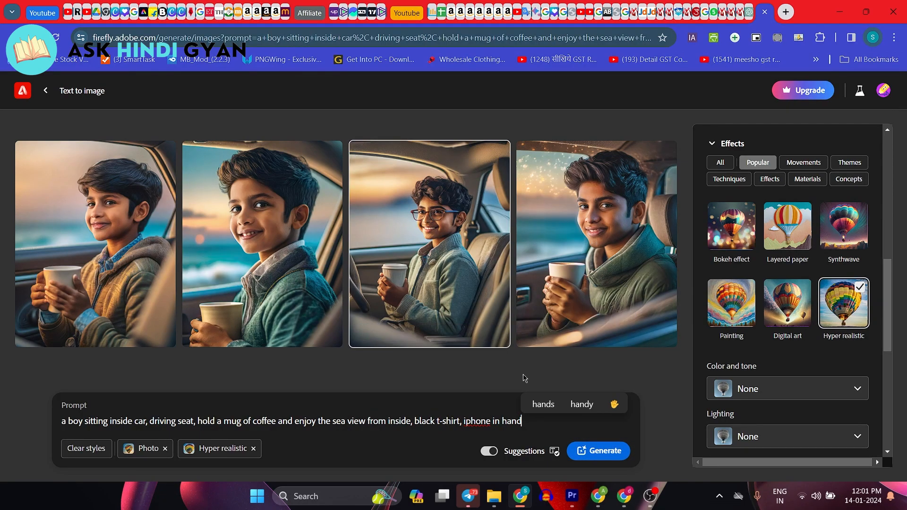
{"action": "left_click", "coordinate": [594, 451]}
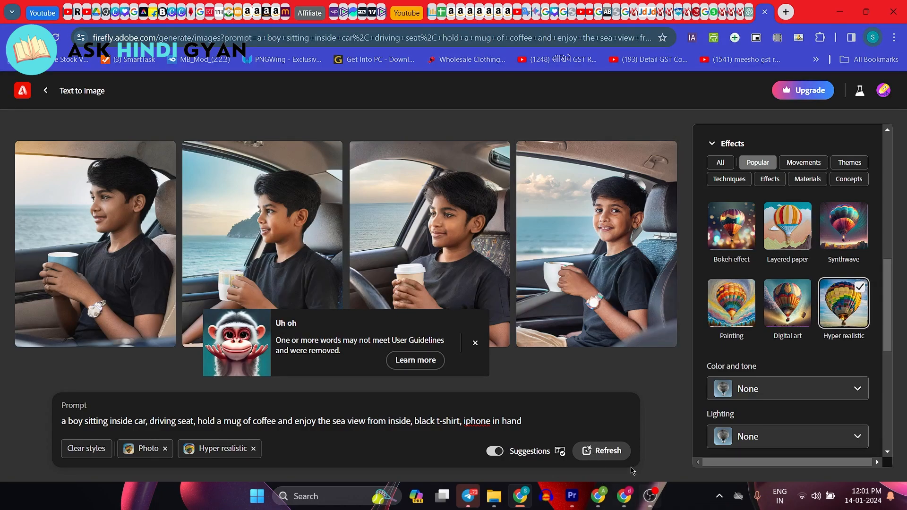
{"action": "left_click", "coordinate": [602, 452]}
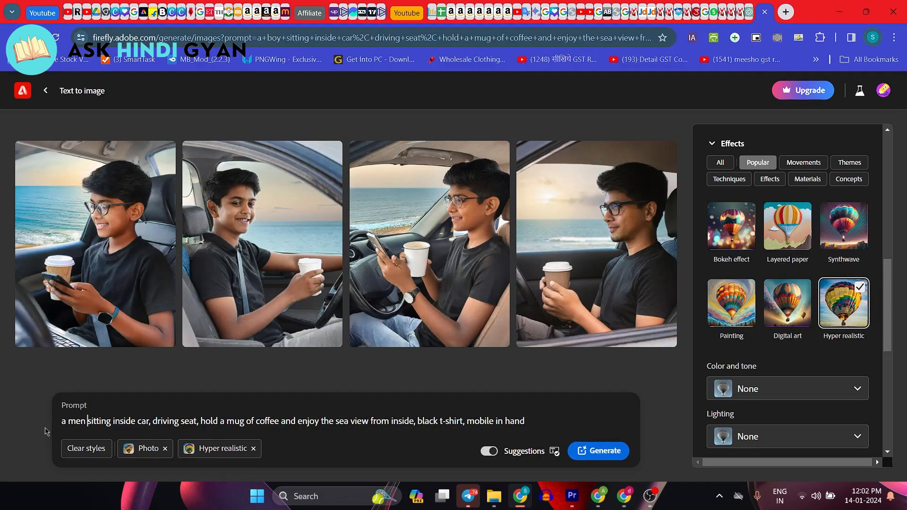
Step: Replace the prompt with "a women" and extend it with suggestions "with long hair walking on the high mountain" and "rear view camera; back pose"
{"action": "double_click", "coordinate": [169, 422]}
{"action": "key", "text": "ctrl+a"}
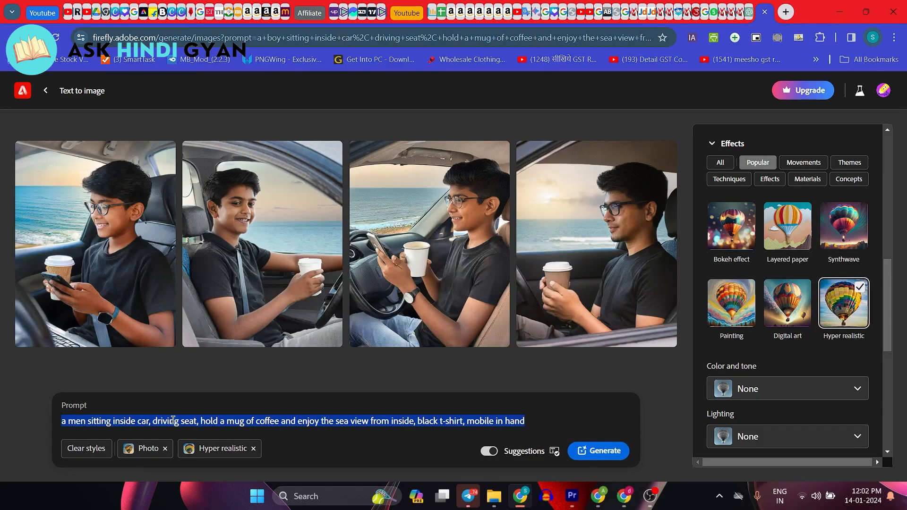
{"action": "type", "text": "a women"}
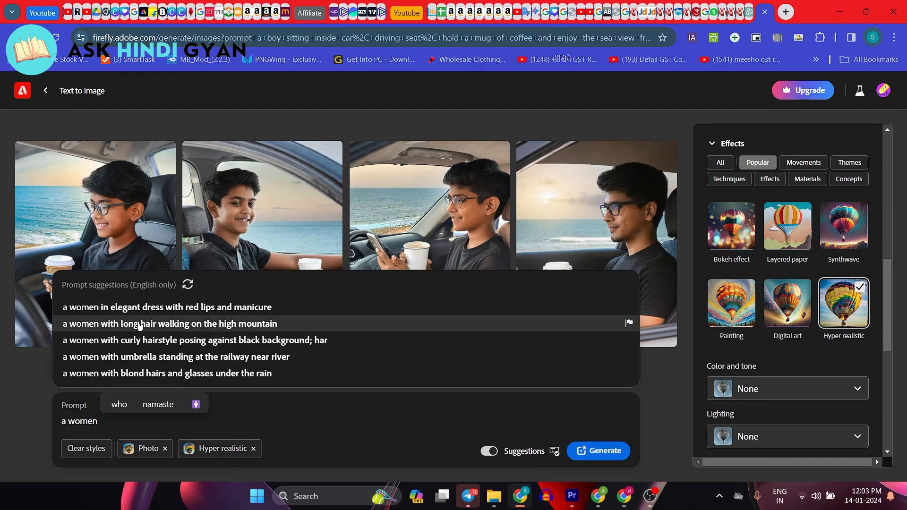
{"action": "left_click", "coordinate": [165, 325]}
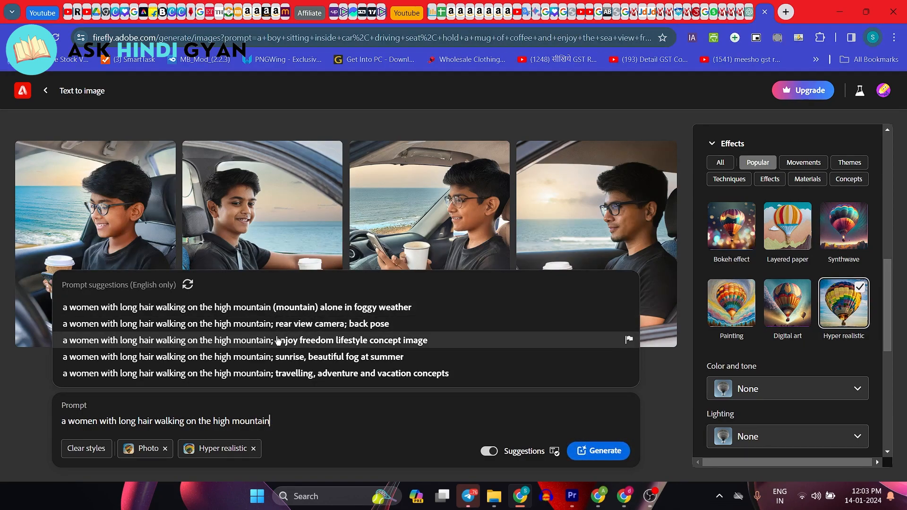
{"action": "left_click", "coordinate": [254, 325]}
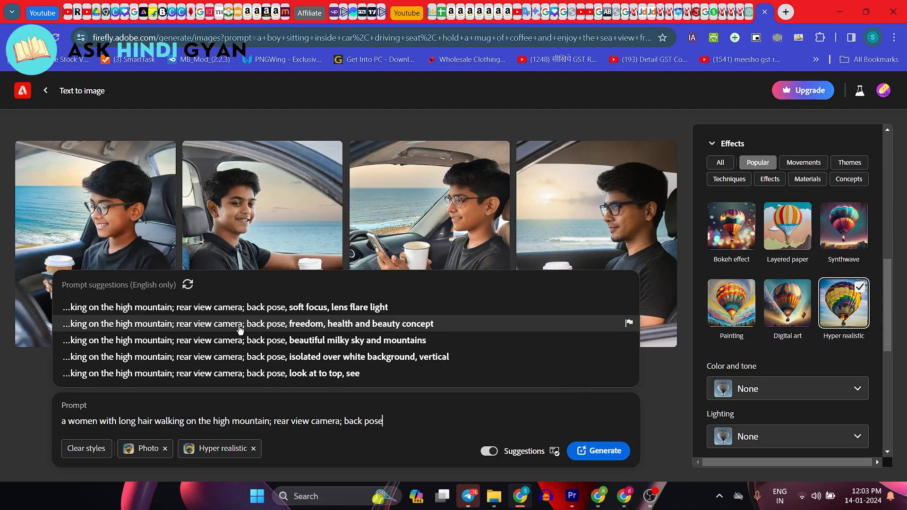
Step: Add the suggestions "soft focus, lens flare light" and "in sky over green forest" to the prompt and generate the images
{"action": "left_click", "coordinate": [294, 307]}
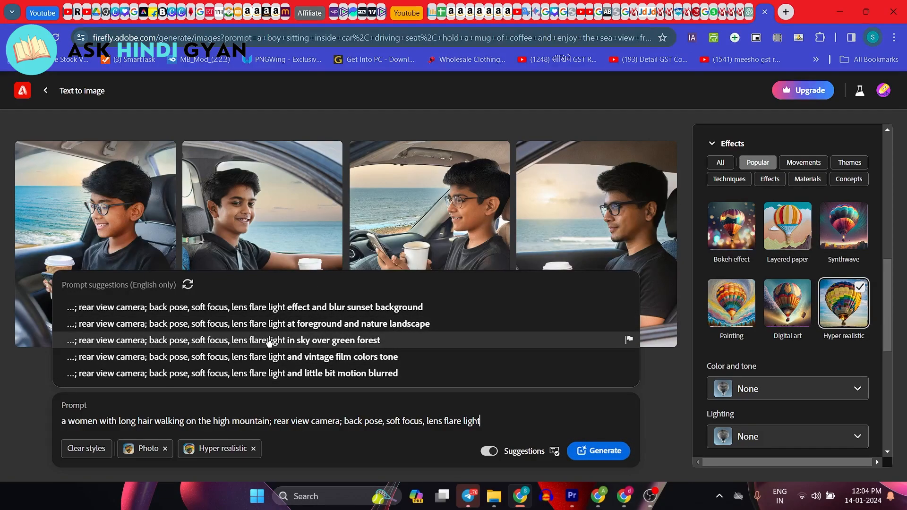
{"action": "left_click", "coordinate": [290, 347]}
{"action": "left_click", "coordinate": [599, 452]}
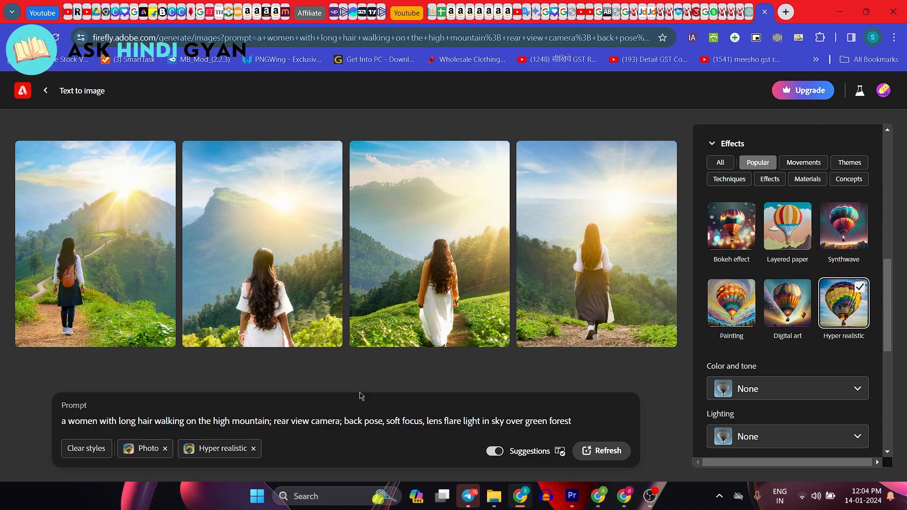
Step: Download the third generated image of the woman, accepting the AI transparency notice and setting it not to show again
{"action": "mouse_move", "coordinate": [454, 227]}
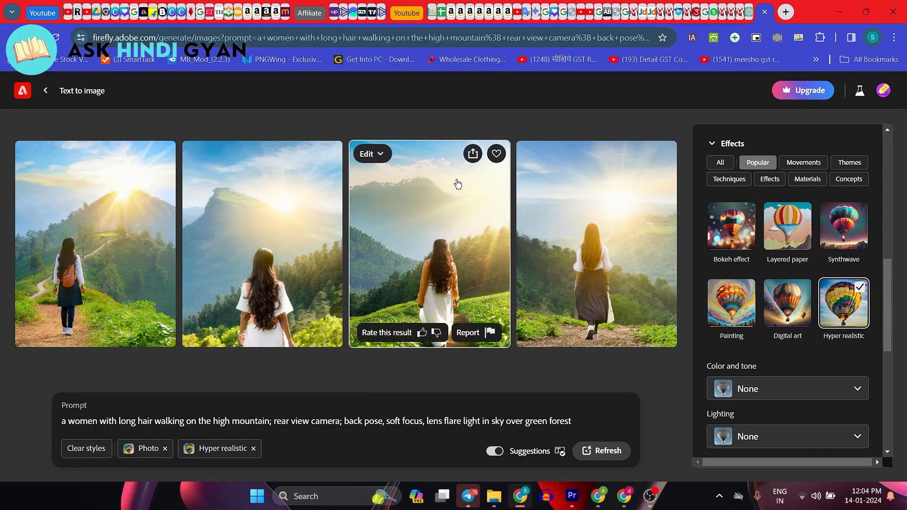
{"action": "left_click", "coordinate": [473, 156]}
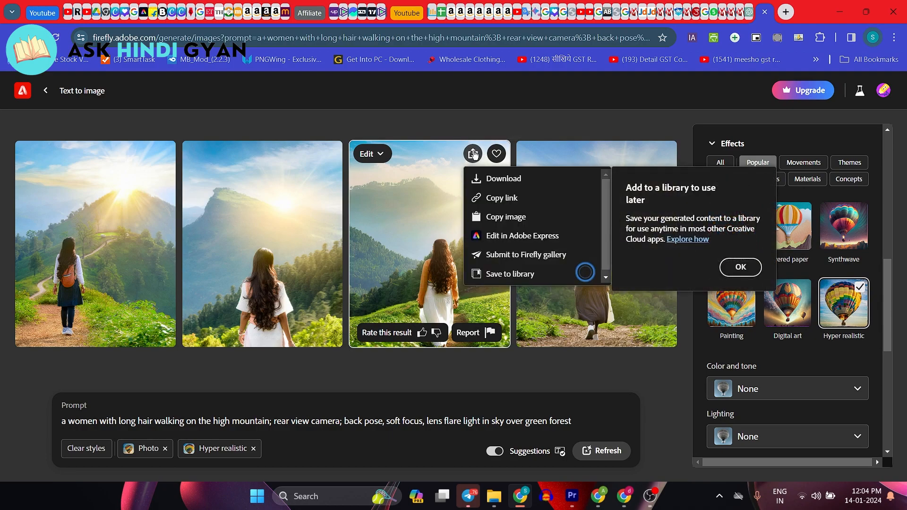
{"action": "left_click", "coordinate": [505, 179]}
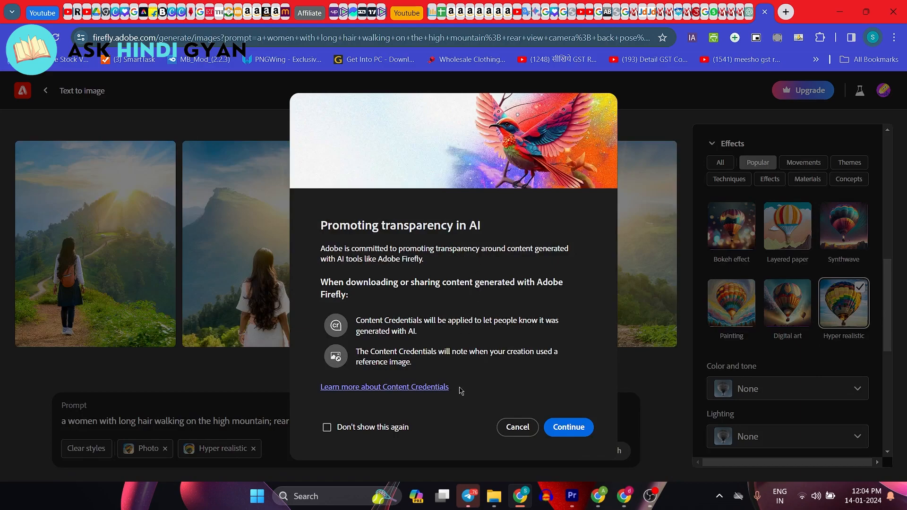
{"action": "left_click", "coordinate": [385, 427]}
{"action": "left_click", "coordinate": [569, 428]}
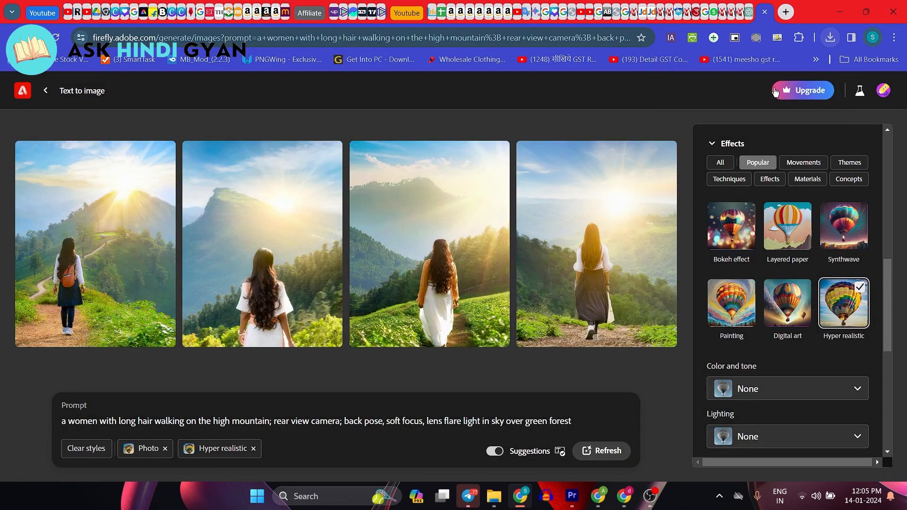
Step: View the downloaded image from the browser's recent downloads and close the photo viewer
{"action": "left_click", "coordinate": [830, 37]}
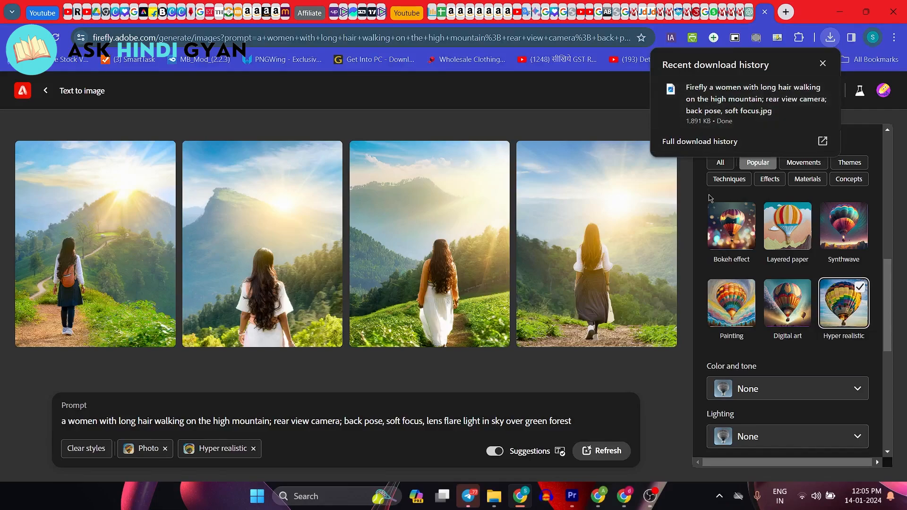
{"action": "left_click", "coordinate": [756, 98]}
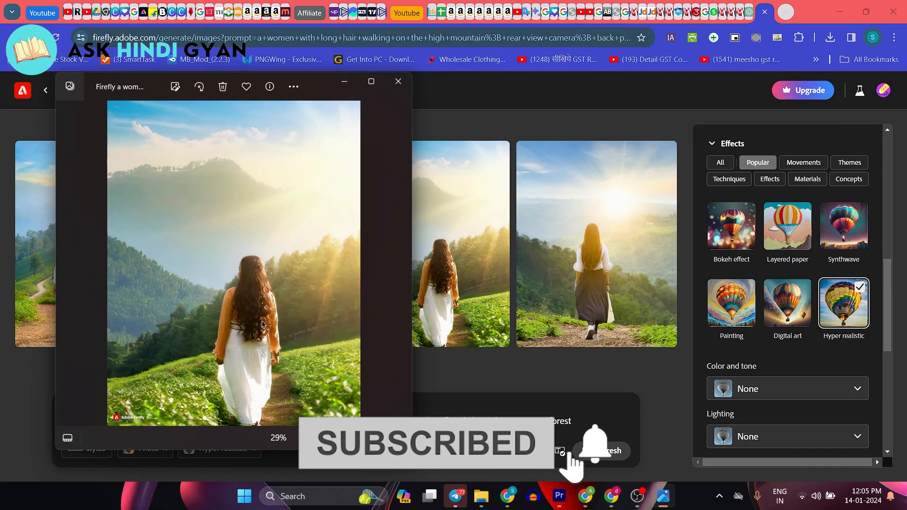
{"action": "left_click", "coordinate": [398, 82]}
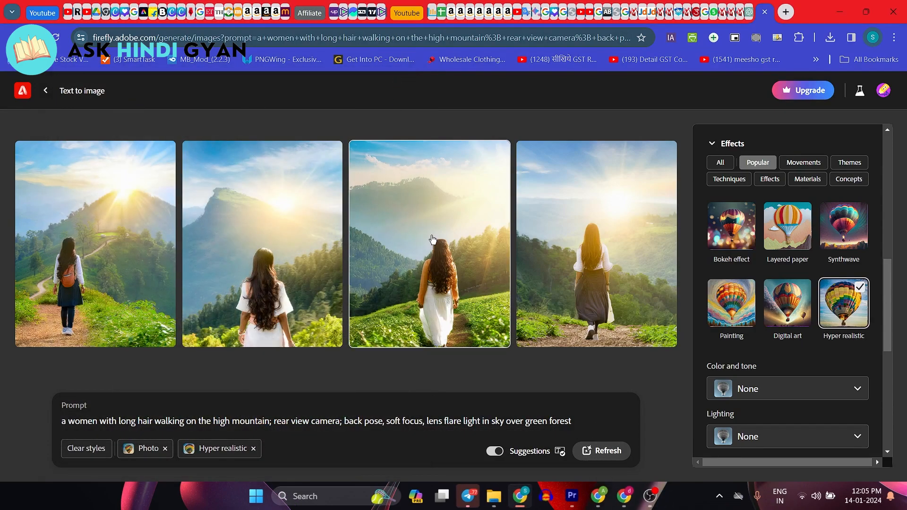
Step: Look over the edit options of the third image and open the second image in Generative fill
{"action": "left_click", "coordinate": [373, 155]}
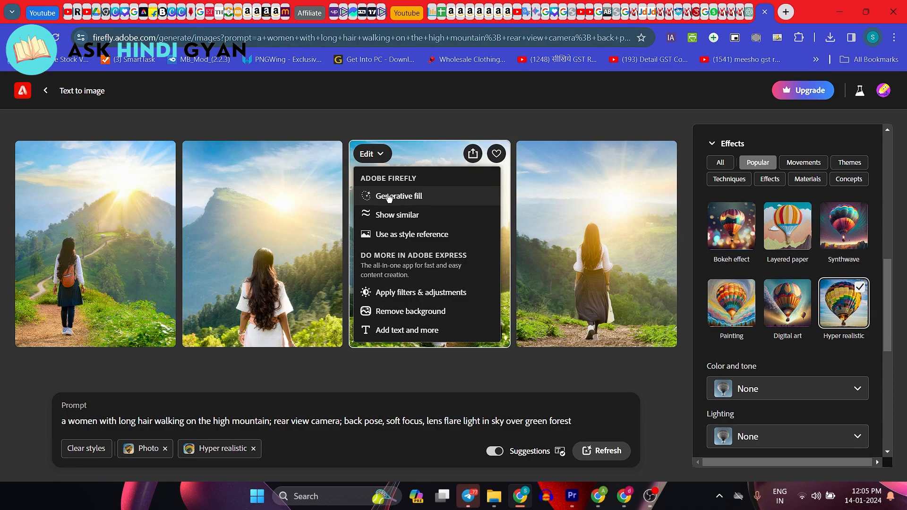
{"action": "left_click", "coordinate": [412, 130]}
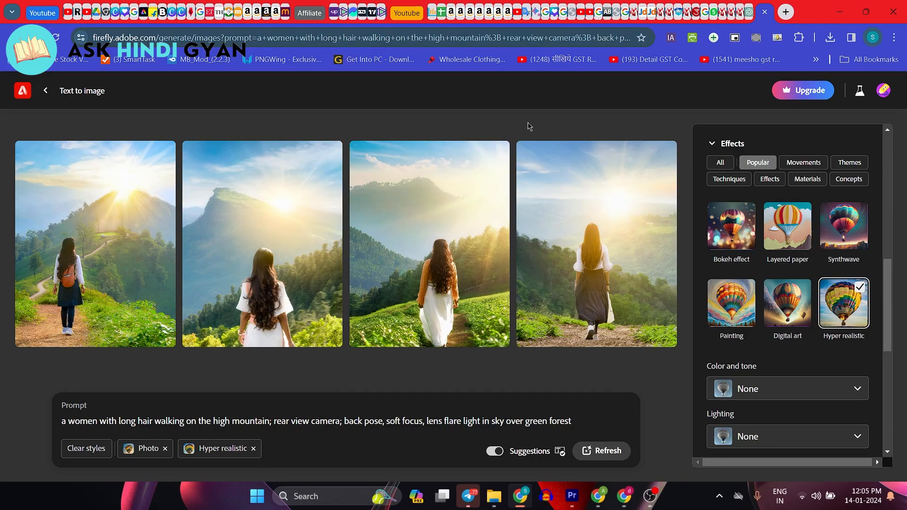
{"action": "mouse_move", "coordinate": [389, 183]}
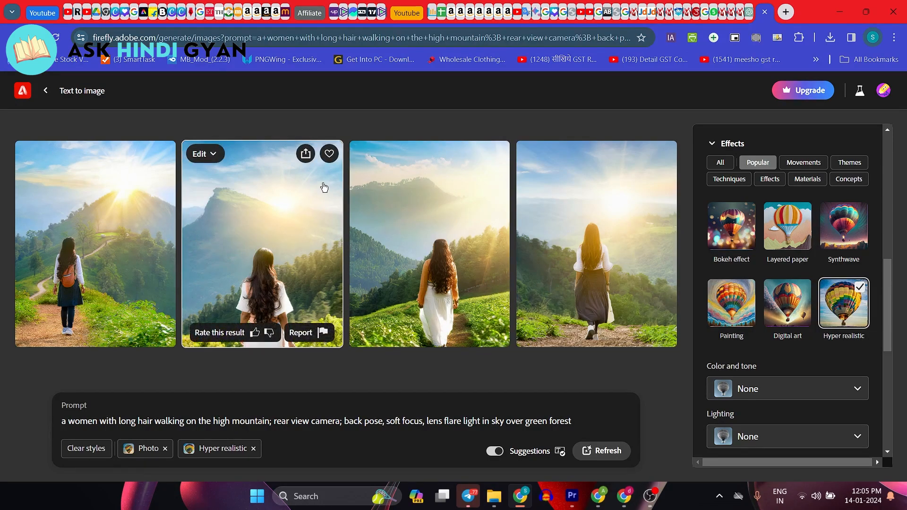
{"action": "left_click", "coordinate": [200, 154]}
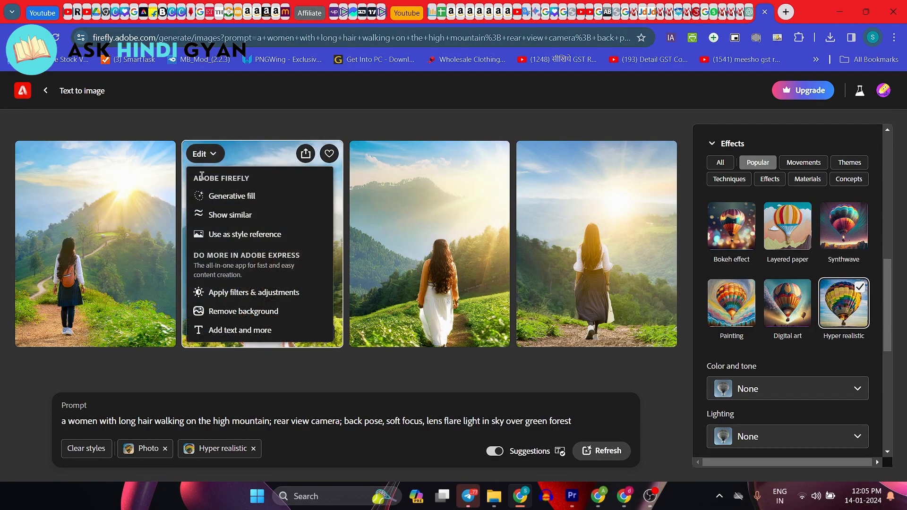
{"action": "left_click", "coordinate": [227, 202]}
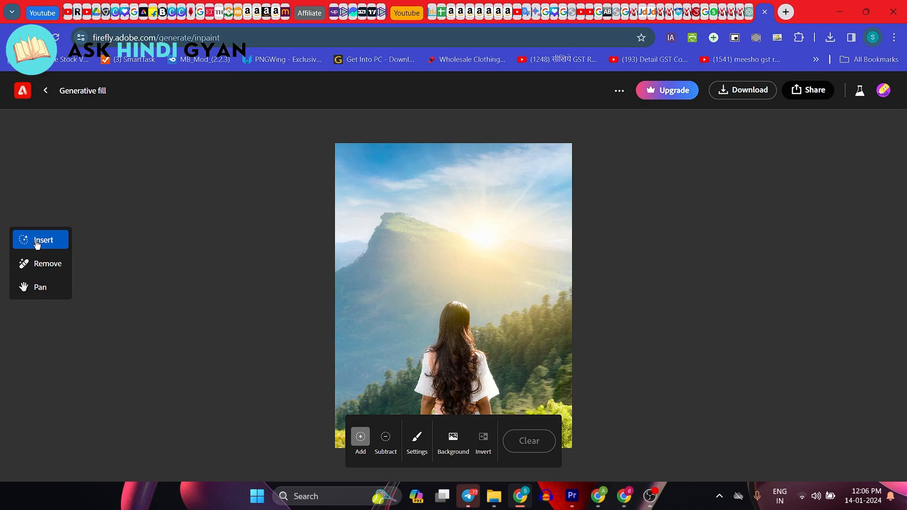
Step: Brush out an insert area in the sky above the mountain peak and generate an "airplane" fill there
{"action": "left_click", "coordinate": [49, 266]}
{"action": "left_click", "coordinate": [62, 284]}
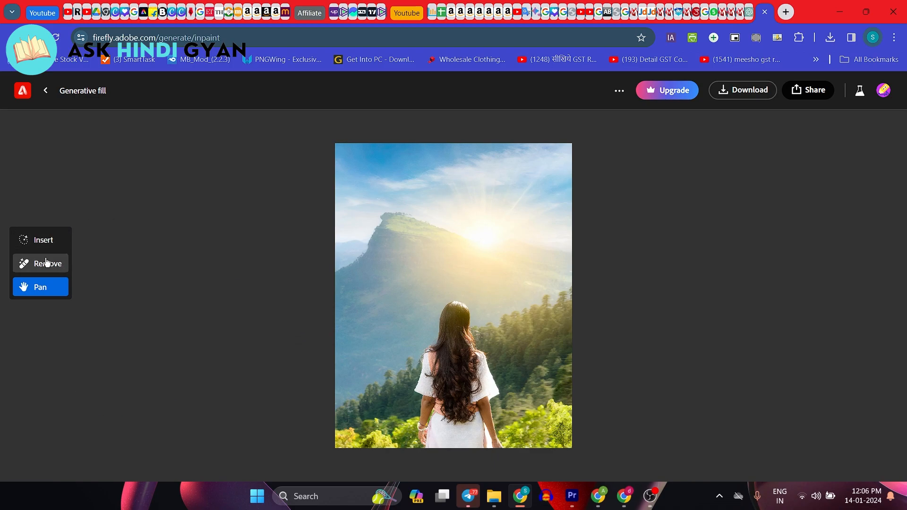
{"action": "left_click", "coordinate": [42, 242]}
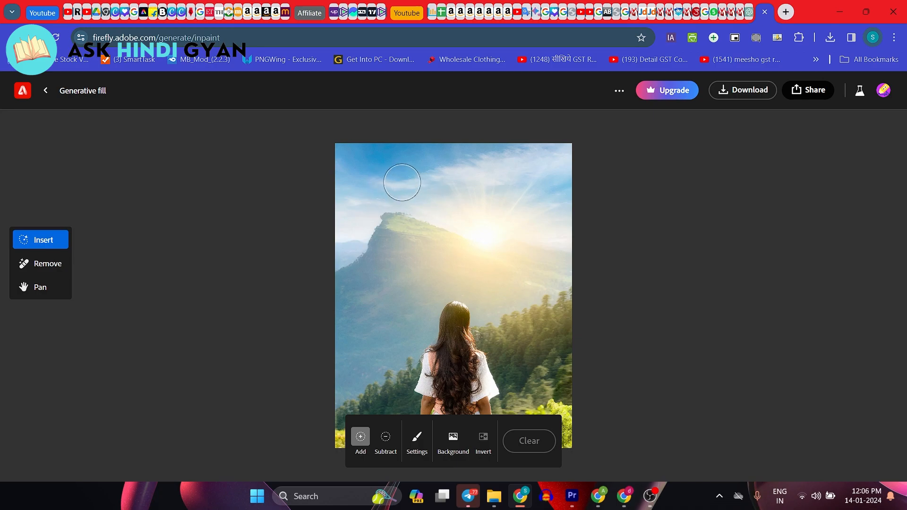
{"action": "mouse_move", "coordinate": [379, 197]}
{"action": "left_mouse_down"}
{"action": "mouse_move", "coordinate": [419, 204]}
{"action": "mouse_move", "coordinate": [420, 192]}
{"action": "mouse_move", "coordinate": [388, 179]}
{"action": "mouse_move", "coordinate": [371, 188]}
{"action": "mouse_move", "coordinate": [372, 205]}
{"action": "mouse_move", "coordinate": [392, 208]}
{"action": "mouse_move", "coordinate": [439, 187]}
{"action": "mouse_move", "coordinate": [409, 175]}
{"action": "mouse_move", "coordinate": [381, 187]}
{"action": "mouse_move", "coordinate": [397, 208]}
{"action": "mouse_move", "coordinate": [418, 194]}
{"action": "left_mouse_up"}
{"action": "left_click", "coordinate": [246, 450]}
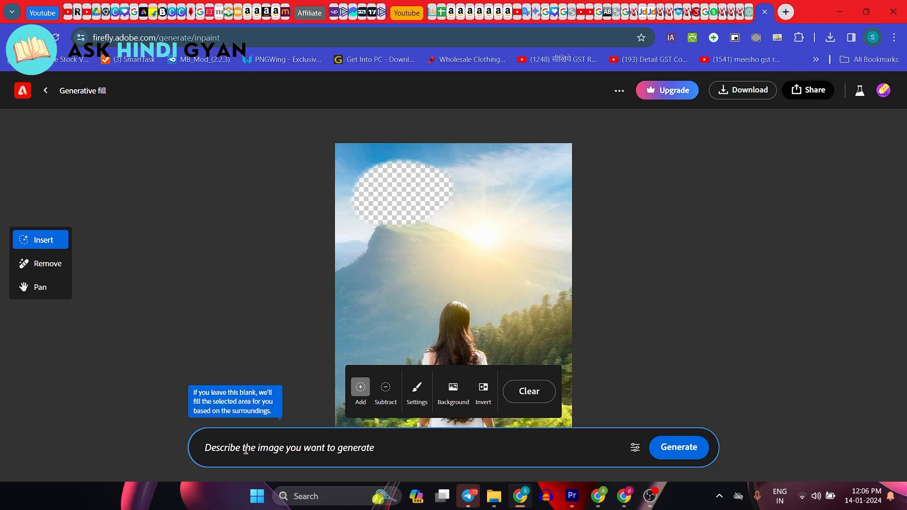
{"action": "type", "text": "airplane"}
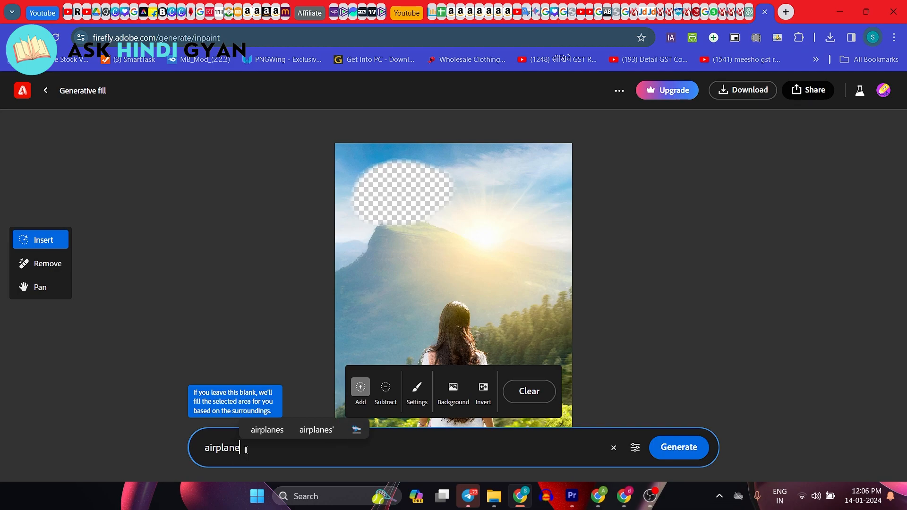
{"action": "left_click", "coordinate": [679, 450]}
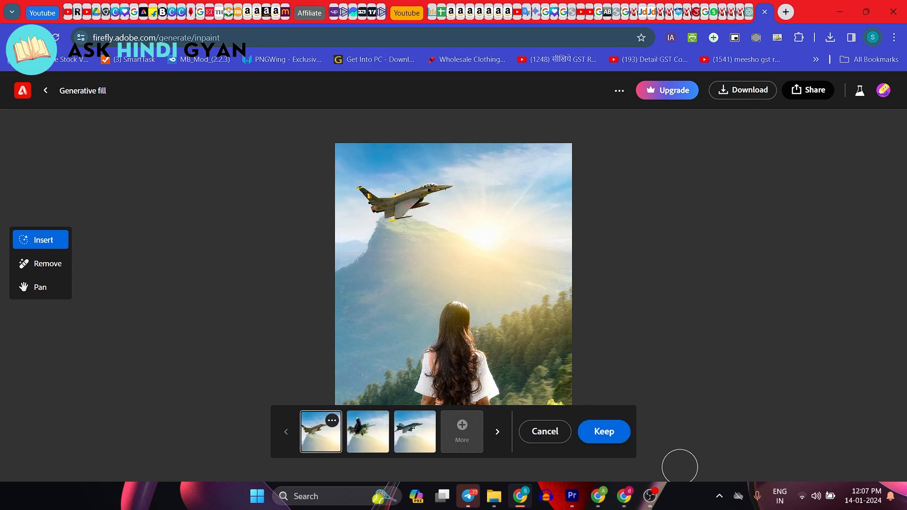
Step: Preview the second and third airplane variations and discard the fill, returning to the Text to image page
{"action": "left_click", "coordinate": [360, 440]}
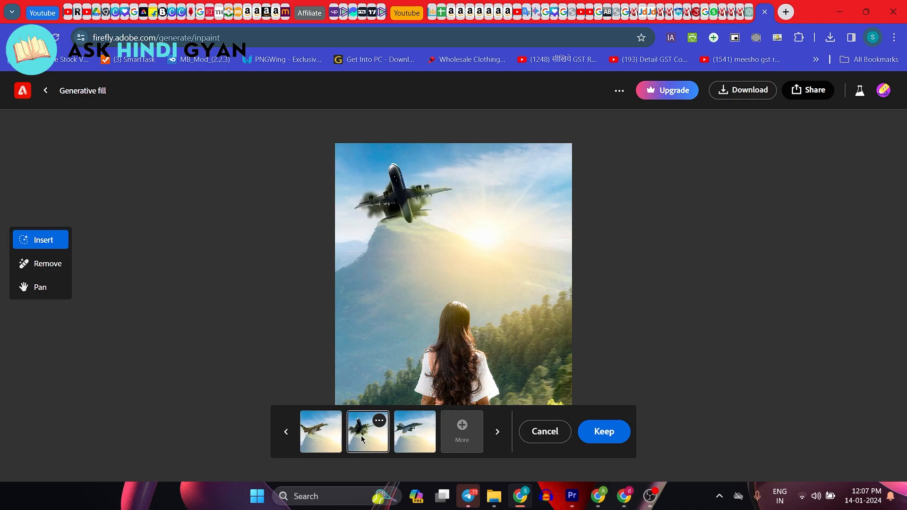
{"action": "left_click", "coordinate": [420, 435]}
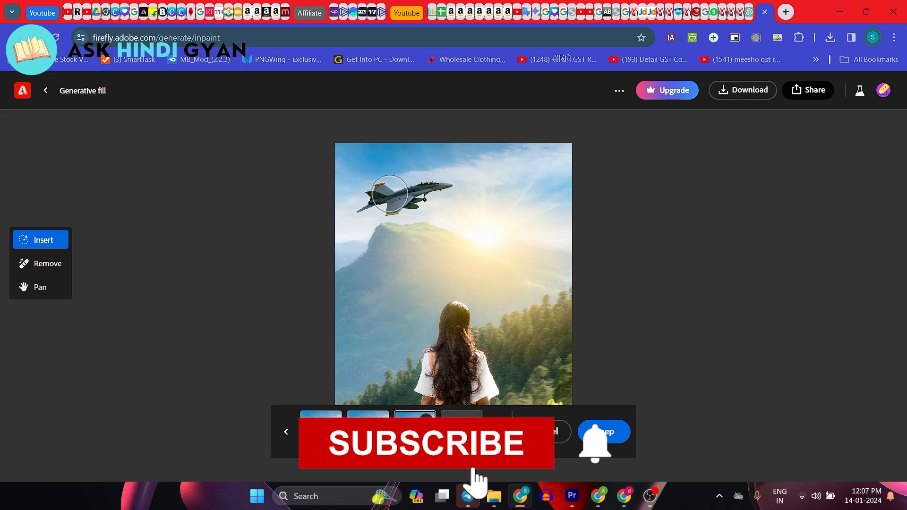
{"action": "left_click", "coordinate": [549, 432]}
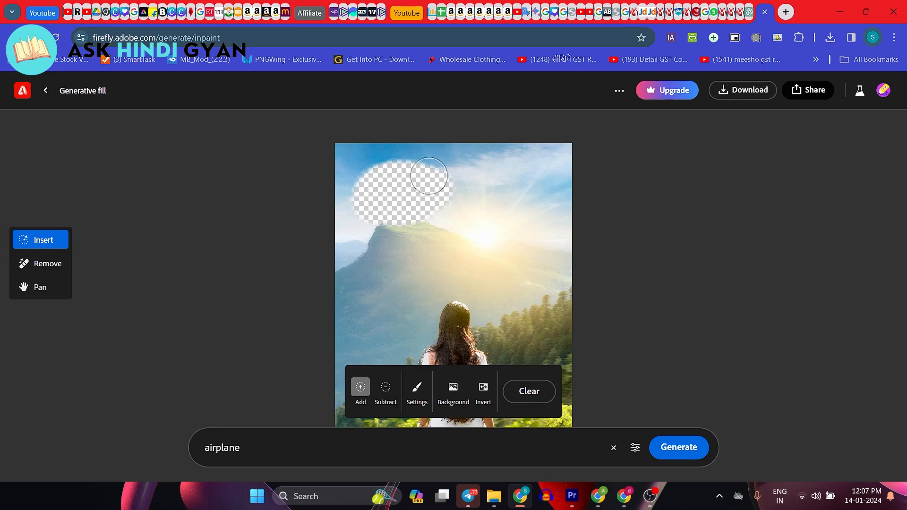
{"action": "left_click", "coordinate": [614, 448]}
{"action": "left_click", "coordinate": [13, 38]}
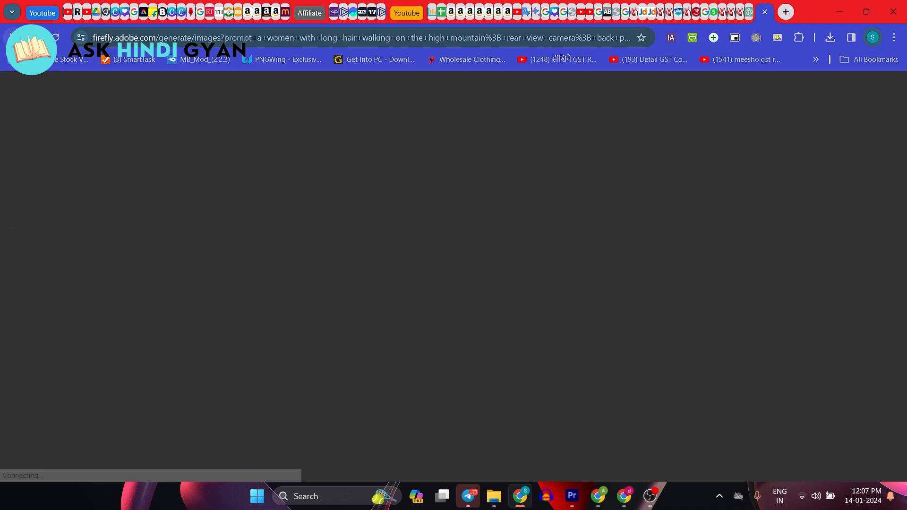